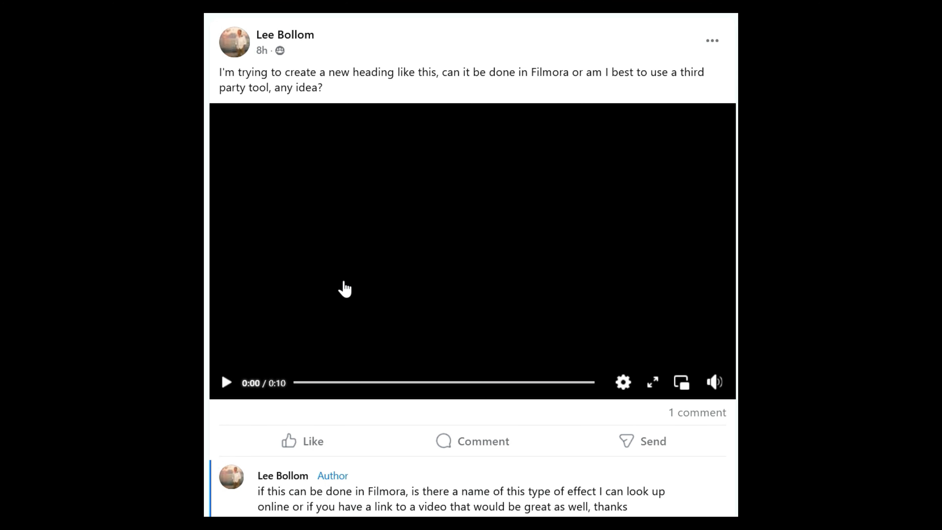
Play the example heading video in the post.
{"action": "left_click", "coordinate": [226, 383]}
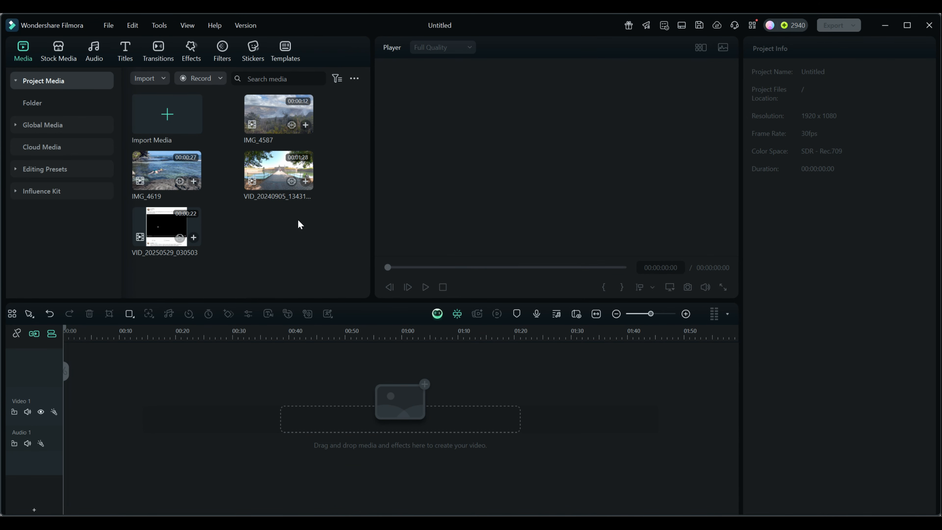
Place the VID_20240905 clip at the start of Video 1, matching the project to its 1920 x 1080 29.97fps format, and scrub through it.
{"action": "left_click_drag", "start_coordinate": [279, 185], "coordinate": [84, 406]}
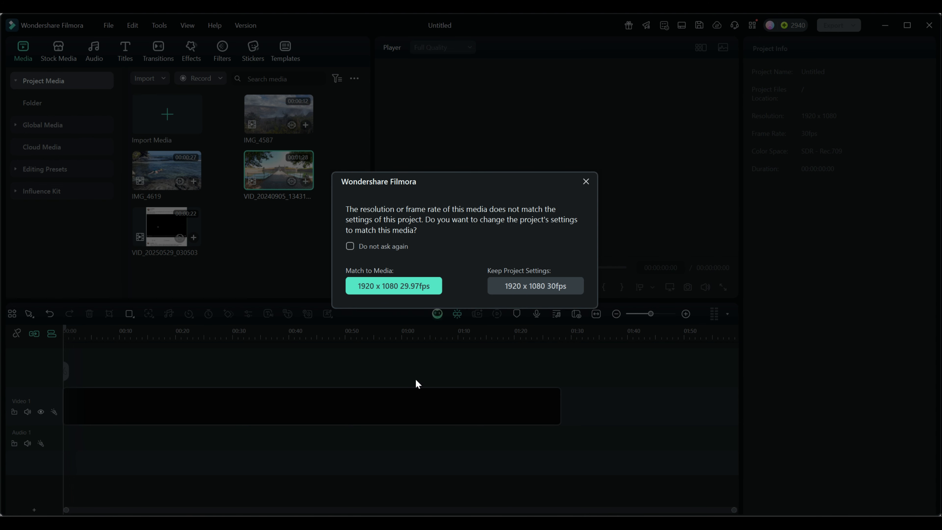
{"action": "left_click", "coordinate": [410, 289]}
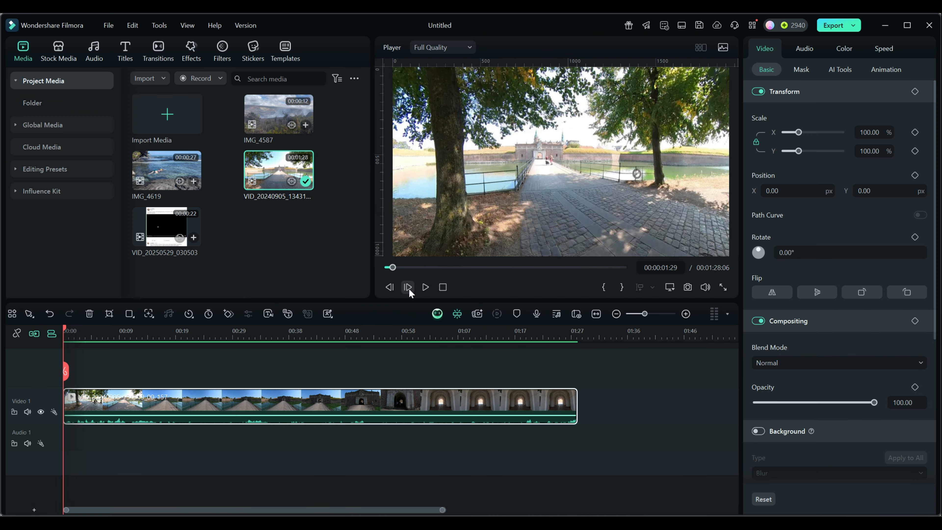
{"action": "left_click_drag", "start_coordinate": [61, 331], "coordinate": [192, 351]}
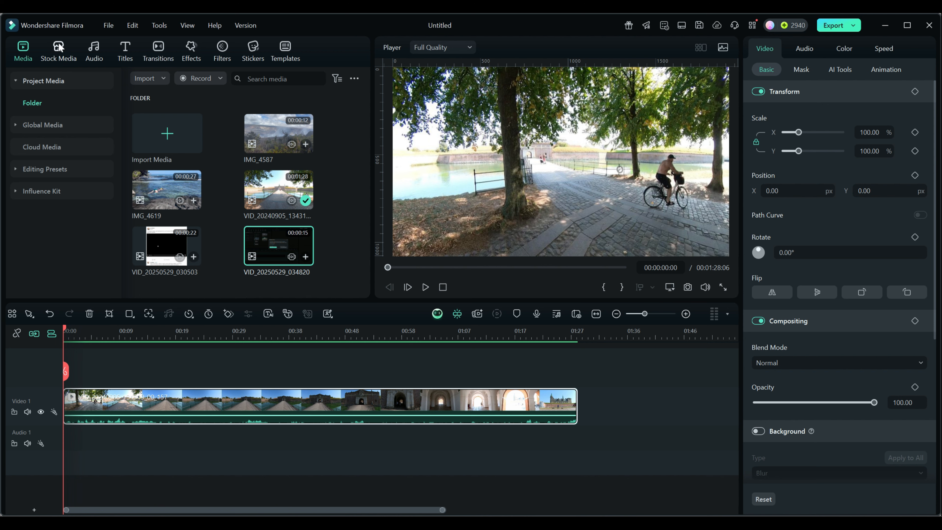
Add the Black solid color clip on the track above the footage, starting at the beginning of the timeline.
{"action": "left_click", "coordinate": [58, 51]}
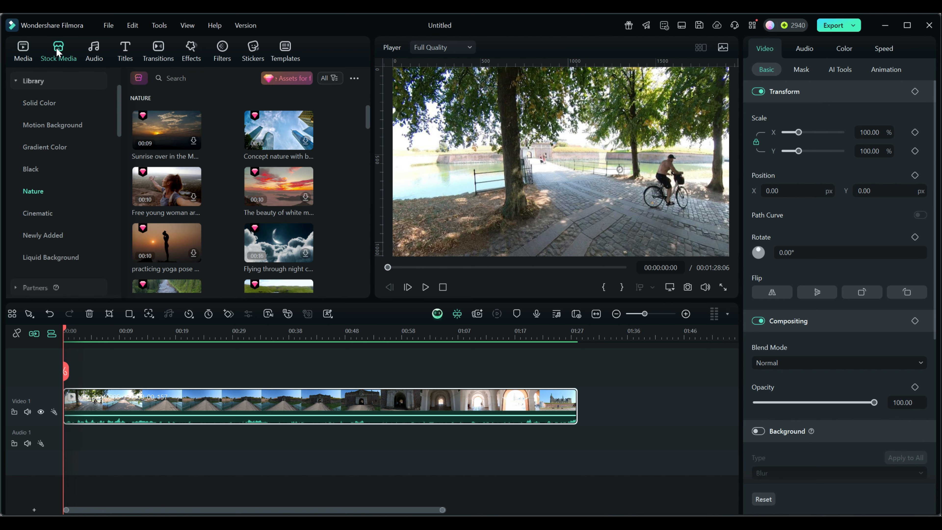
{"action": "left_click", "coordinate": [42, 102]}
{"action": "left_click_drag", "start_coordinate": [168, 137], "coordinate": [68, 381]}
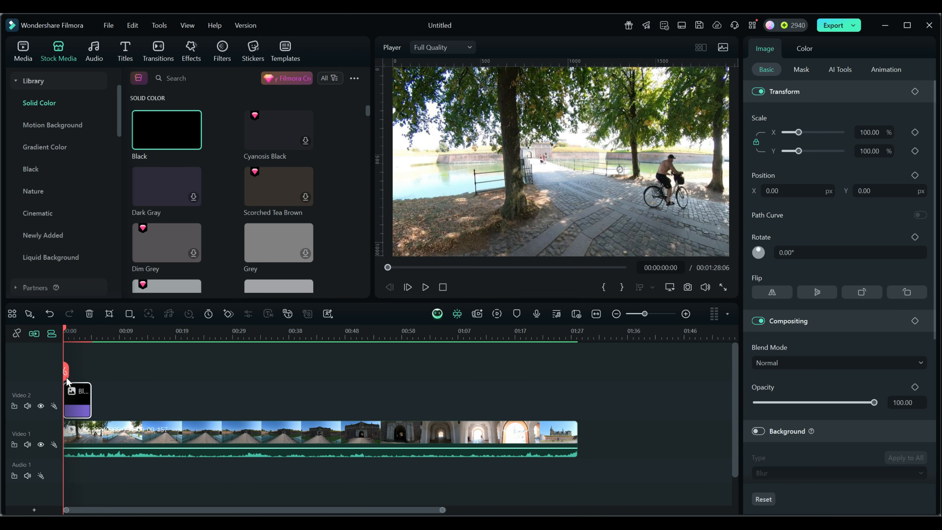
{"action": "left_click_drag", "start_coordinate": [89, 338], "coordinate": [304, 349]}
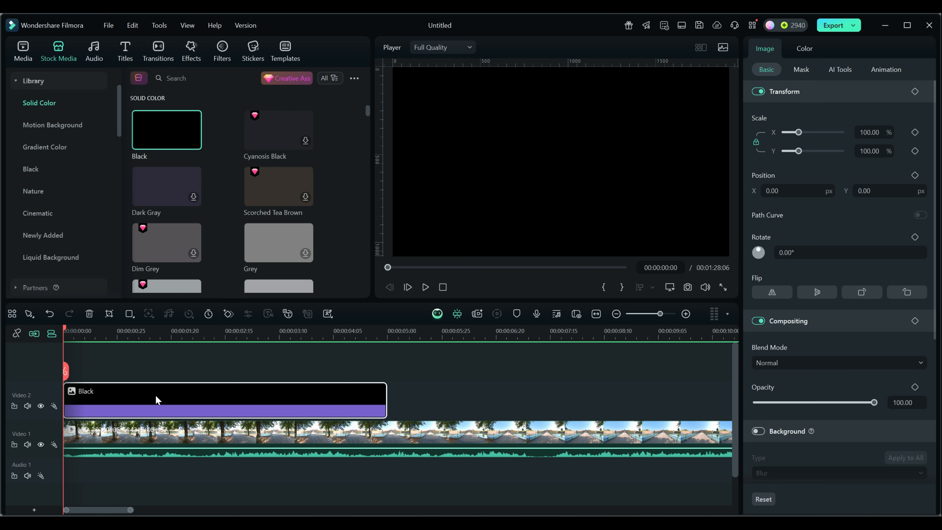
Add the Default Title on a track above the black clip and align it with the start of the timeline.
{"action": "left_click", "coordinate": [23, 50]}
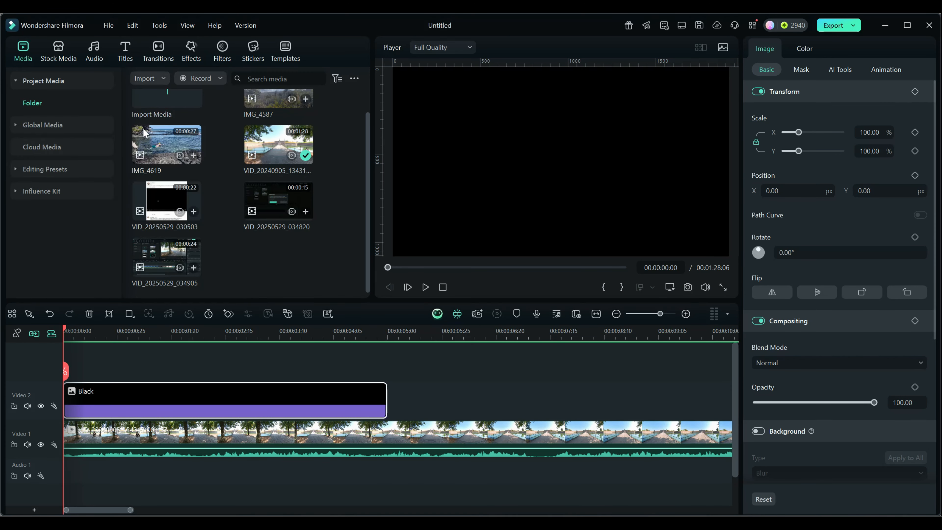
{"action": "left_click", "coordinate": [126, 52]}
{"action": "left_click_drag", "start_coordinate": [166, 113], "coordinate": [81, 368]}
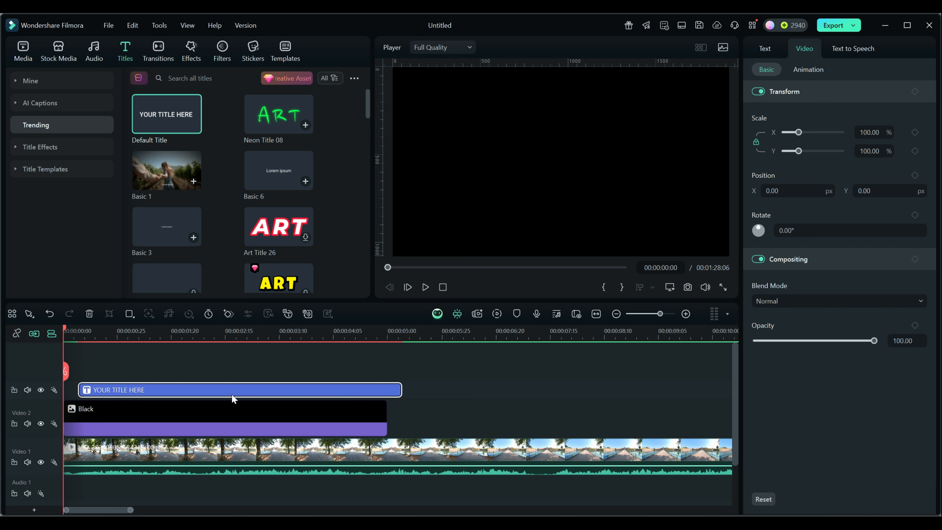
{"action": "left_click_drag", "start_coordinate": [235, 391], "coordinate": [212, 394]}
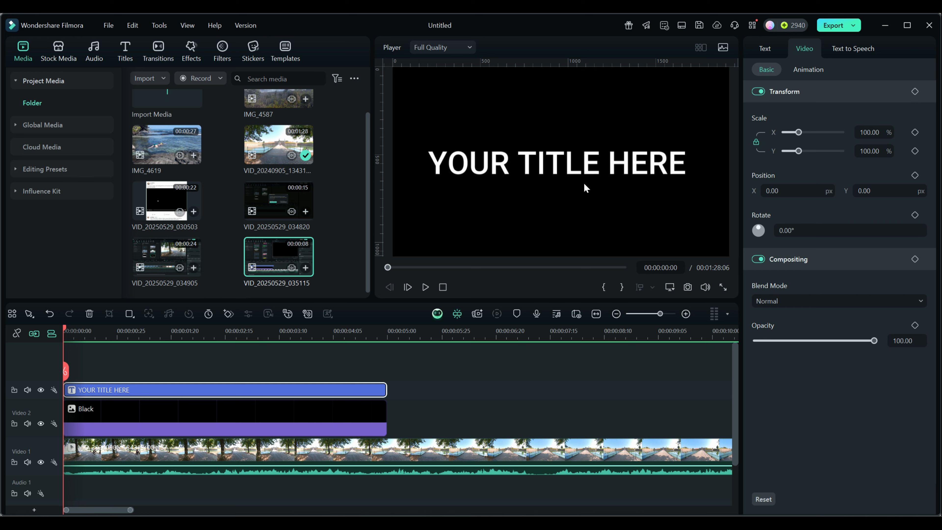
Change the title's font to Showcard Gothic.
{"action": "left_click", "coordinate": [766, 49]}
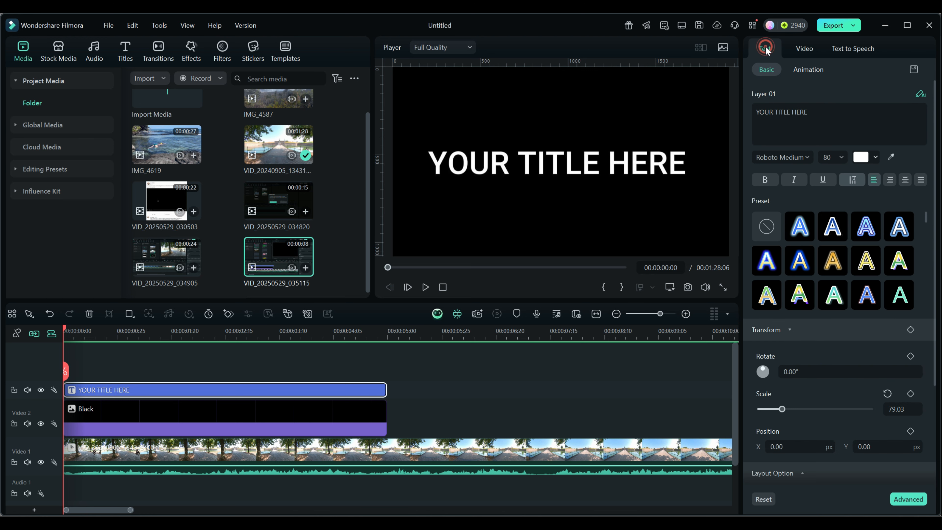
{"action": "left_click", "coordinate": [807, 159]}
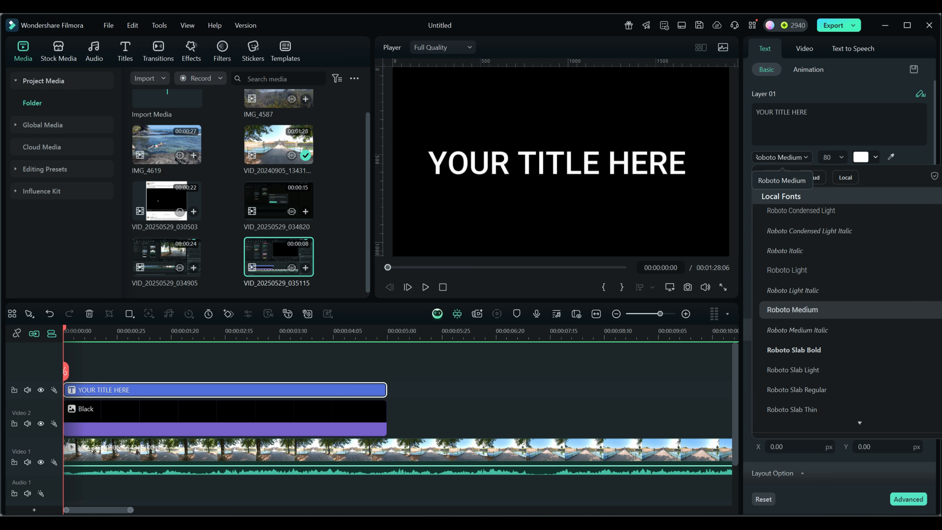
{"action": "left_click", "coordinate": [78, 108]}
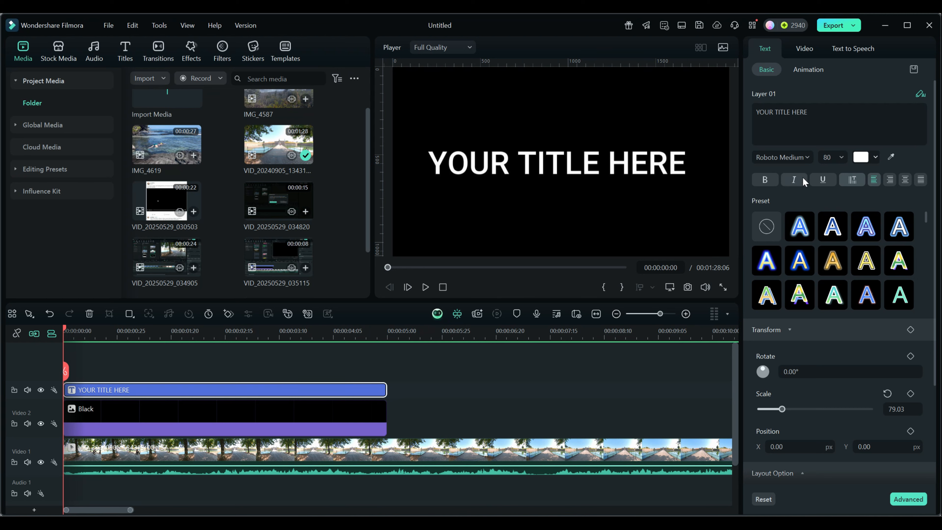
{"action": "left_click", "coordinate": [807, 158]}
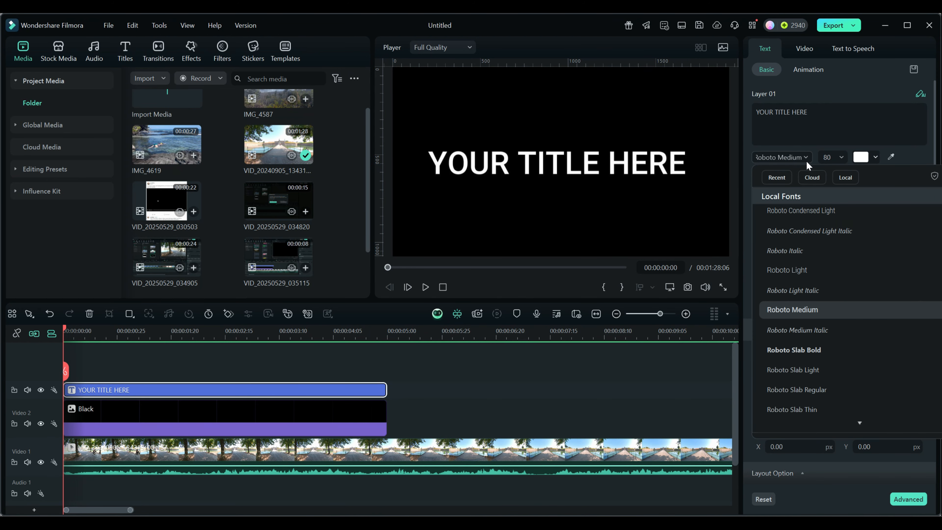
{"action": "scroll", "coordinate": [841, 252], "scroll_direction": "up", "scroll_amount": 12}
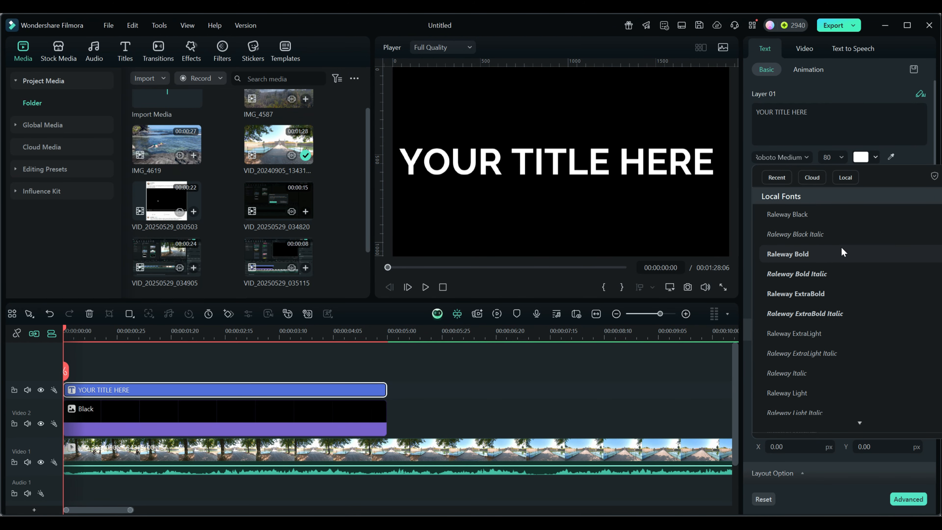
{"action": "scroll", "coordinate": [842, 304], "scroll_direction": "up", "scroll_amount": 15}
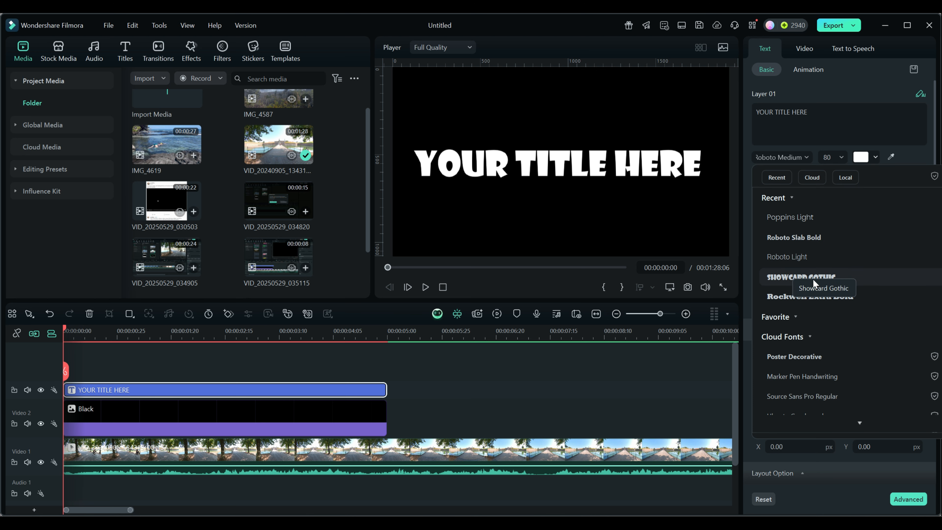
{"action": "left_click", "coordinate": [783, 279]}
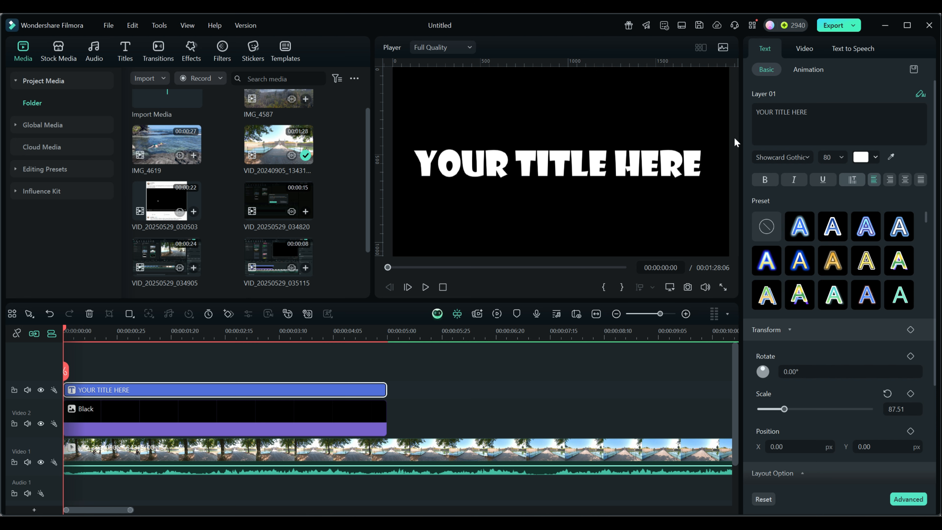
Split the title into two lines, "YOUR TITLE" and "HERE", and center-align the text.
{"action": "left_click_drag", "start_coordinate": [810, 111], "coordinate": [755, 112]}
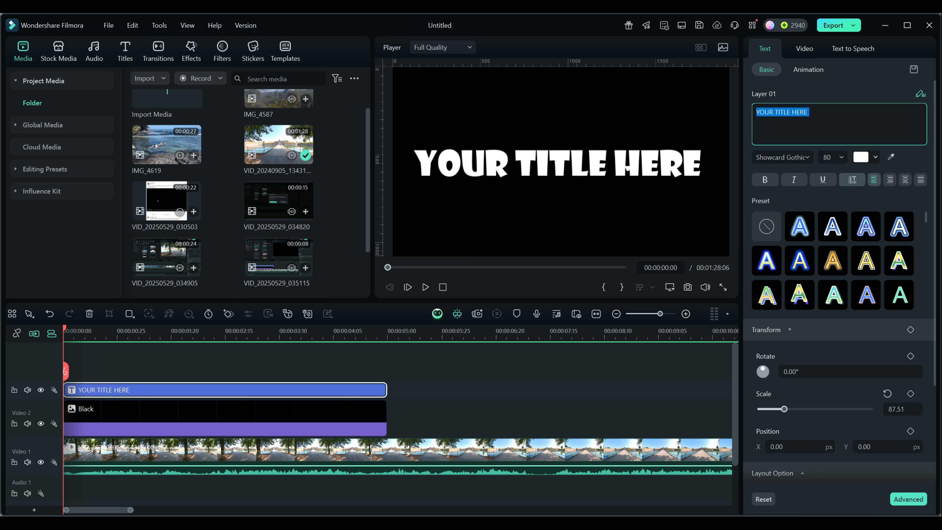
{"action": "left_click", "coordinate": [793, 111]}
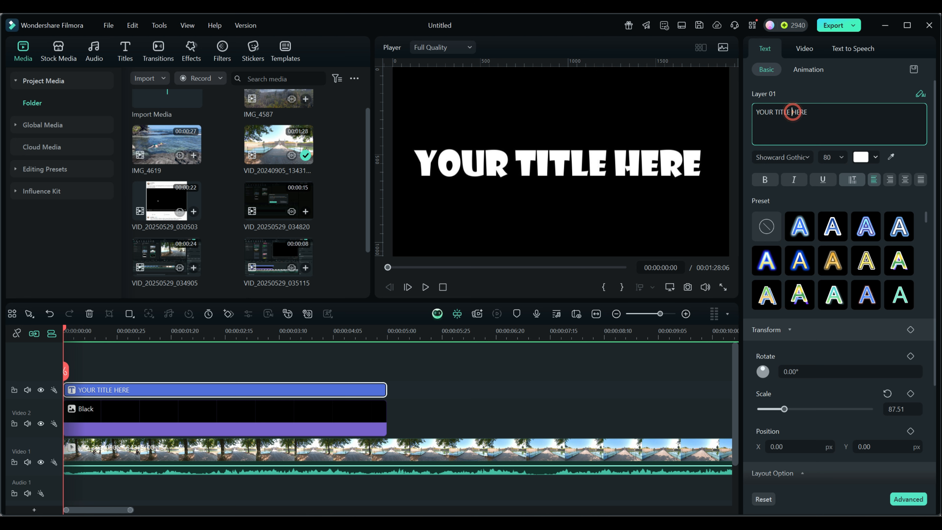
{"action": "key", "text": "Return"}
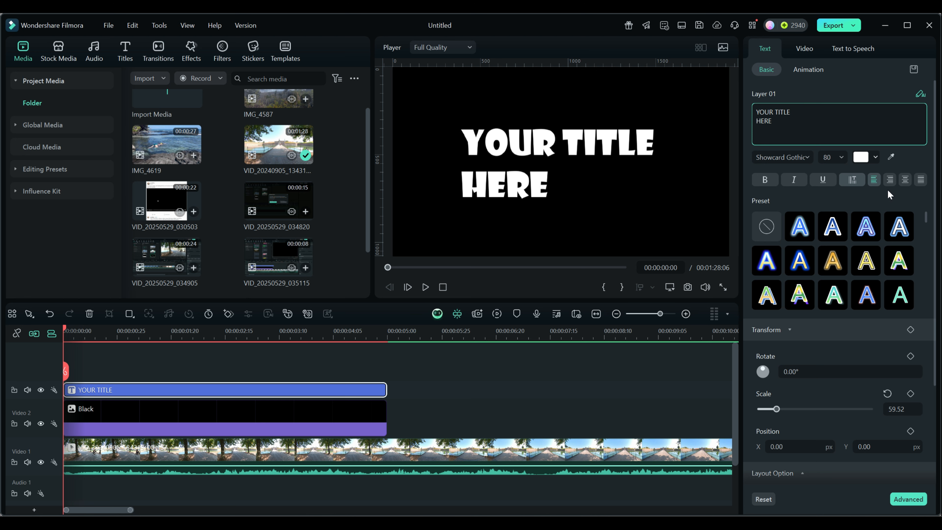
{"action": "left_click", "coordinate": [904, 179]}
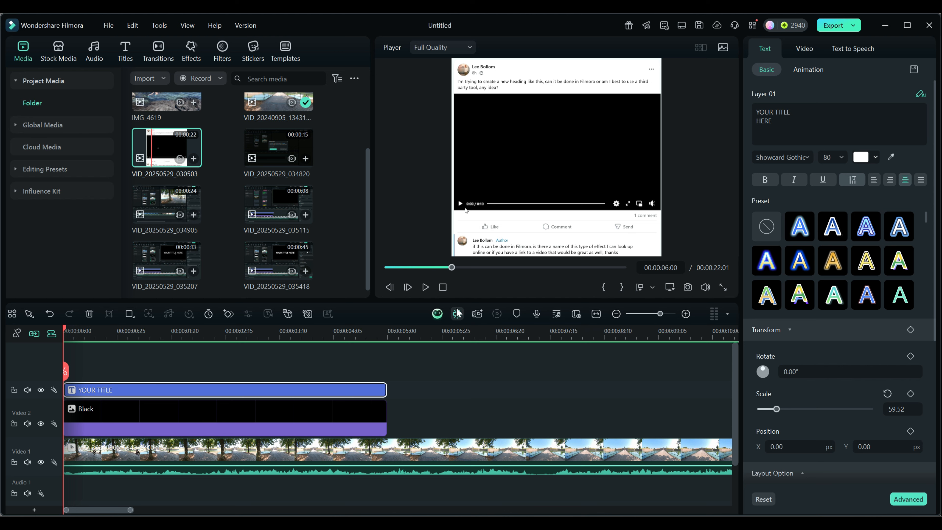
Scrub through the reference recording VID_20250529_030503 to examine how the heading fades in, grows and reveals the footage, and return to the timeline preview.
{"action": "left_click_drag", "start_coordinate": [452, 269], "coordinate": [463, 270]}
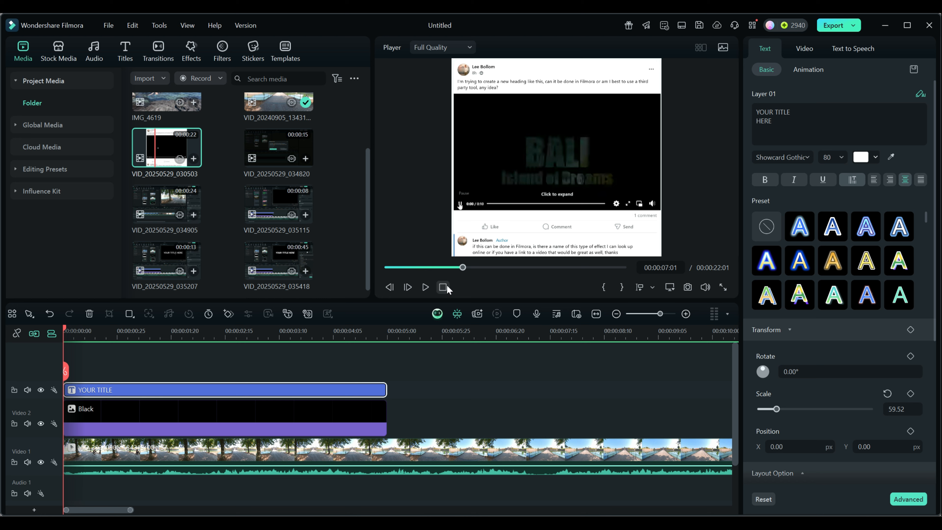
{"action": "left_click", "coordinate": [463, 267]}
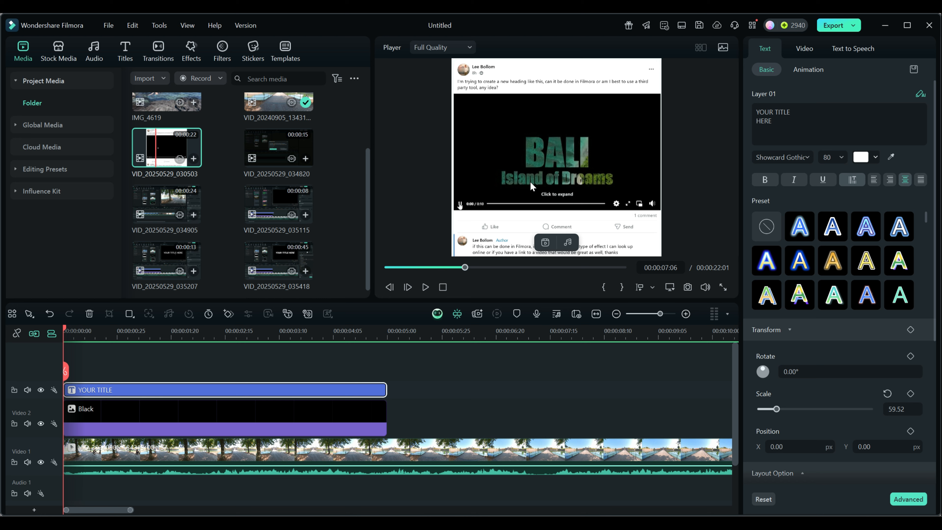
{"action": "mouse_move", "coordinate": [465, 268]}
{"action": "left_mouse_down"}
{"action": "mouse_move", "coordinate": [448, 268]}
{"action": "mouse_move", "coordinate": [467, 270]}
{"action": "left_mouse_up"}
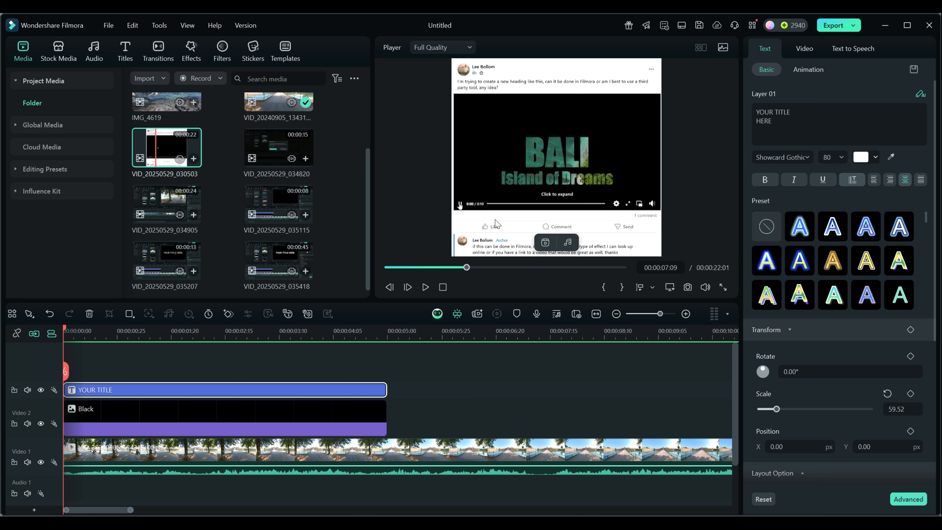
{"action": "left_click_drag", "start_coordinate": [467, 267], "coordinate": [484, 267]}
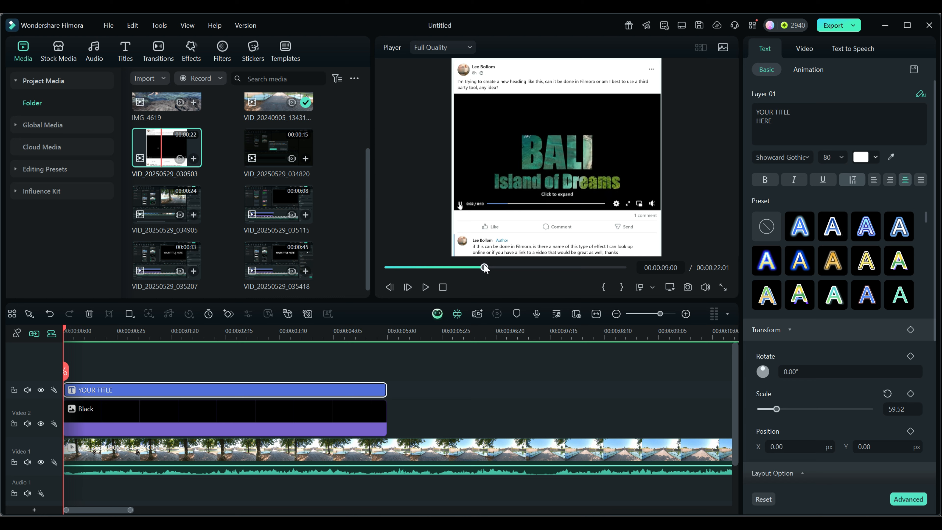
{"action": "left_click_drag", "start_coordinate": [485, 269], "coordinate": [529, 279]}
{"action": "mouse_move", "coordinate": [483, 223]}
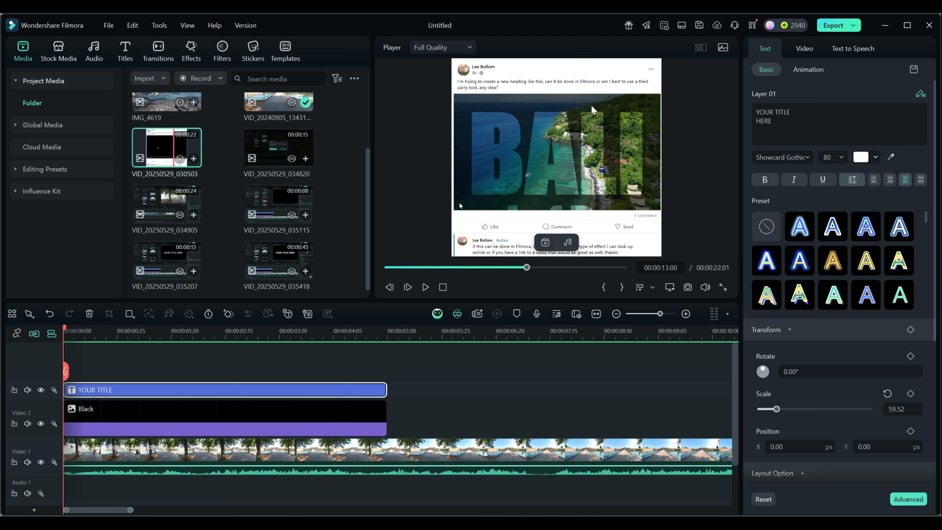
{"action": "left_click_drag", "start_coordinate": [527, 267], "coordinate": [560, 271]}
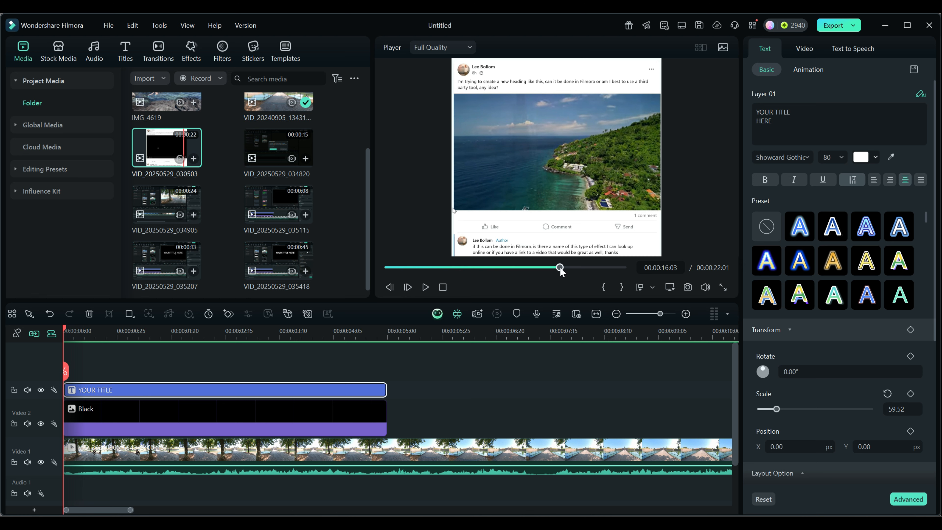
{"action": "left_click_drag", "start_coordinate": [559, 268], "coordinate": [387, 266]}
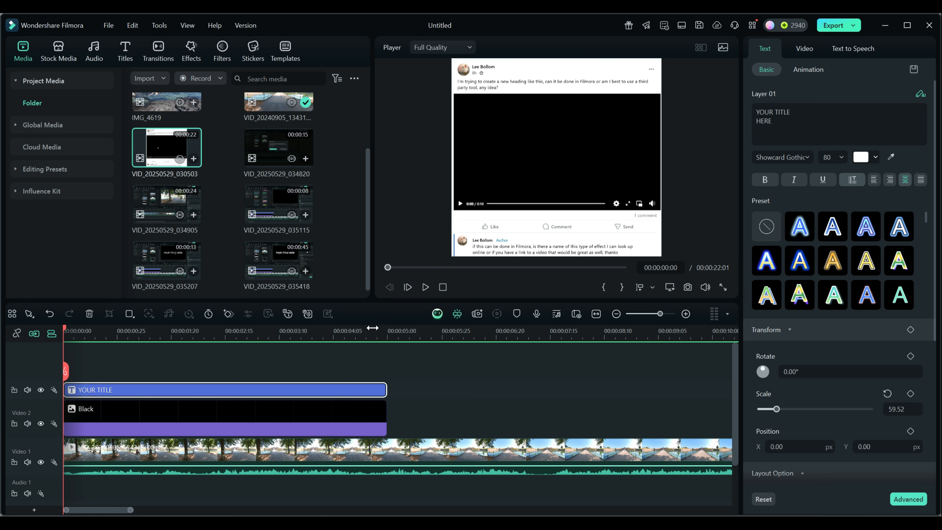
{"action": "left_click", "coordinate": [369, 316]}
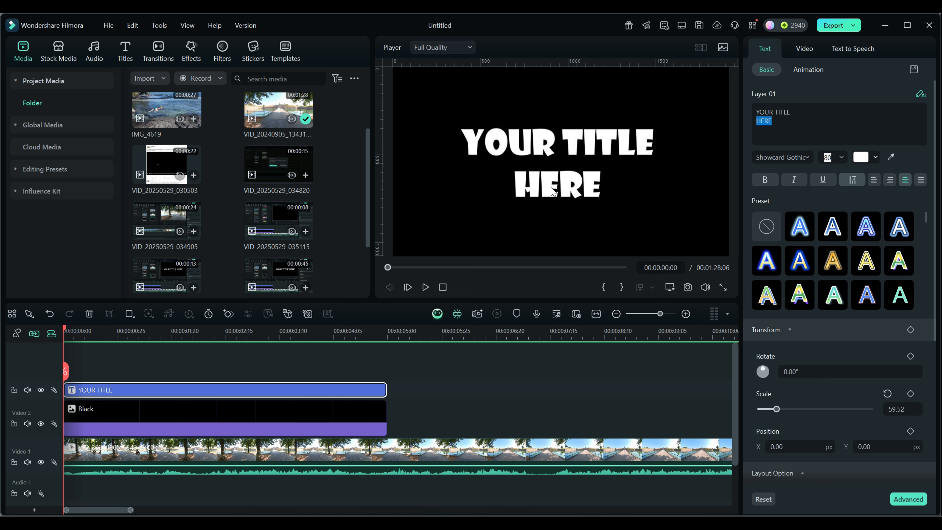
Set the font size of the second title line, "HERE", to 64.
{"action": "left_click", "coordinate": [774, 121]}
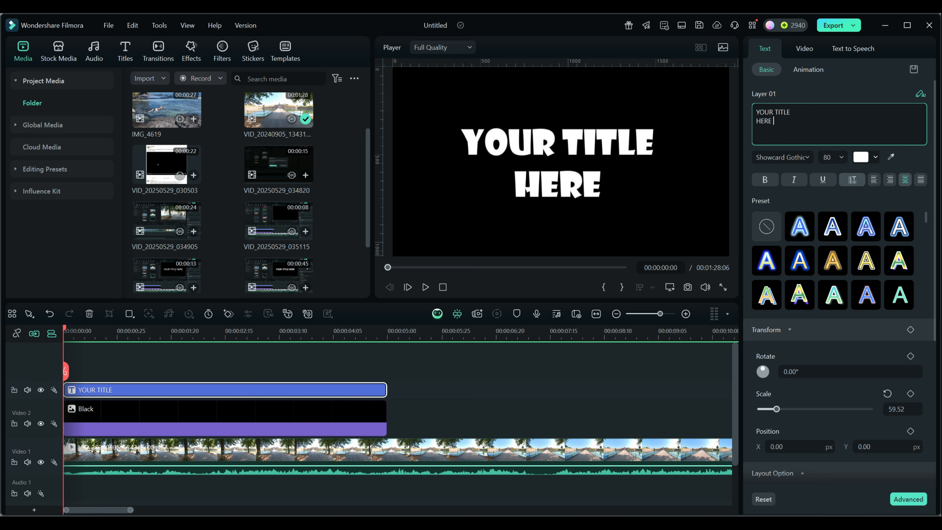
{"action": "key", "text": "shift+Left"}
{"action": "key", "text": "shift+Left"}
{"action": "left_click", "coordinate": [841, 157]}
{"action": "left_click", "coordinate": [828, 194]}
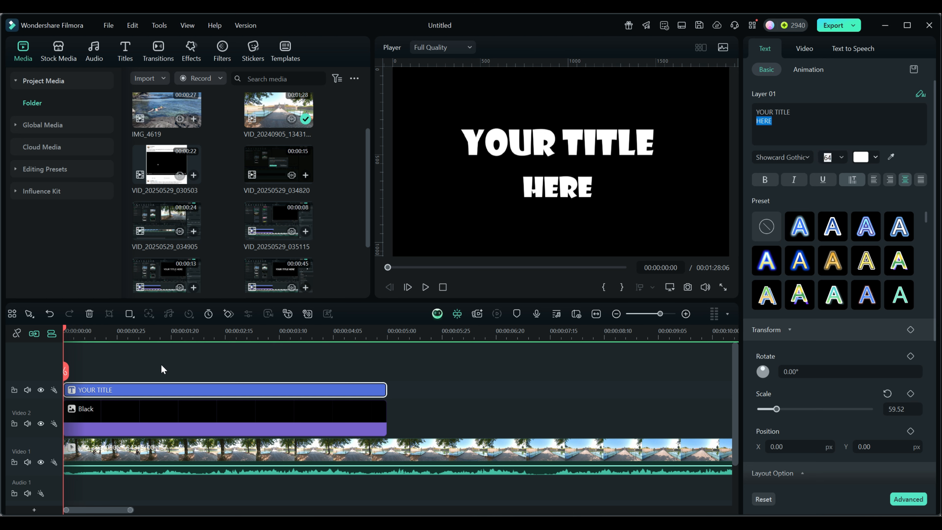
Add an opacity keyframe at the start of the title clip and set its opacity to 0.
{"action": "left_click_drag", "start_coordinate": [114, 336], "coordinate": [183, 336]}
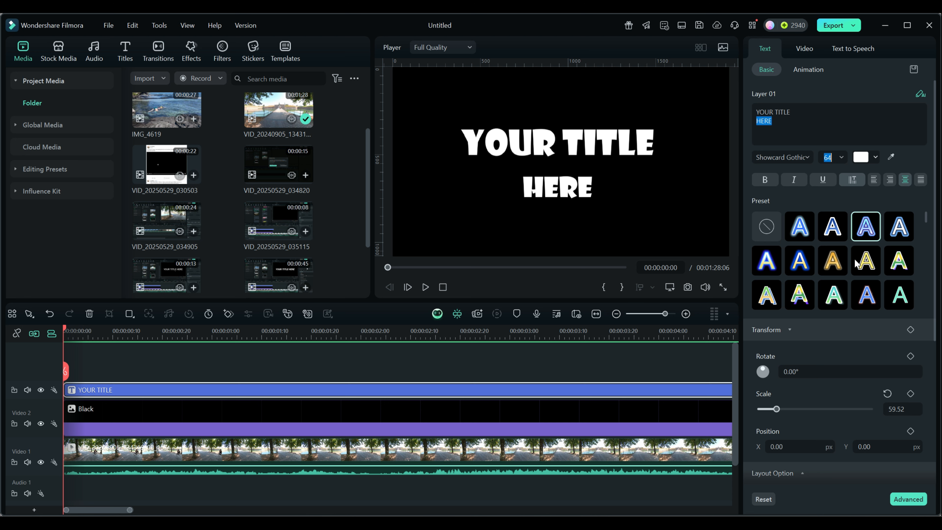
{"action": "scroll", "coordinate": [920, 368], "scroll_direction": "down", "scroll_amount": 5}
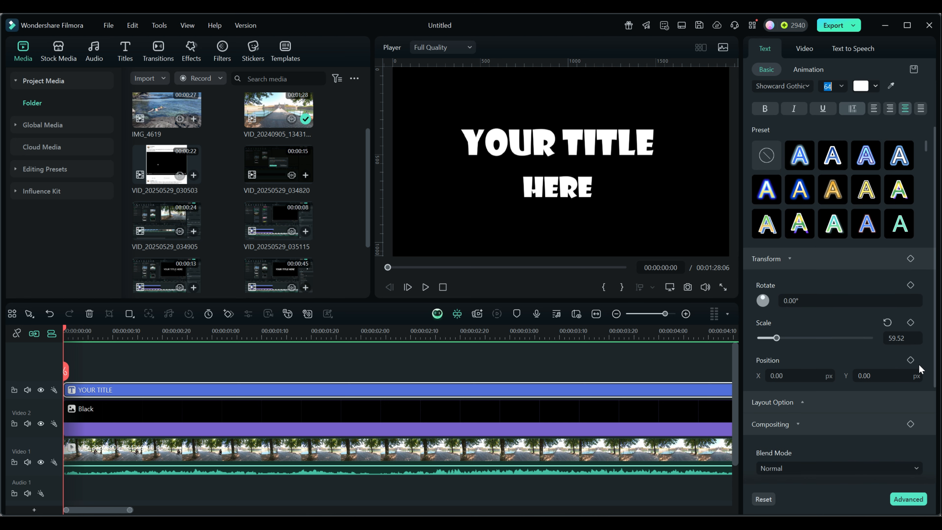
{"action": "scroll", "coordinate": [921, 369], "scroll_direction": "down", "scroll_amount": 1}
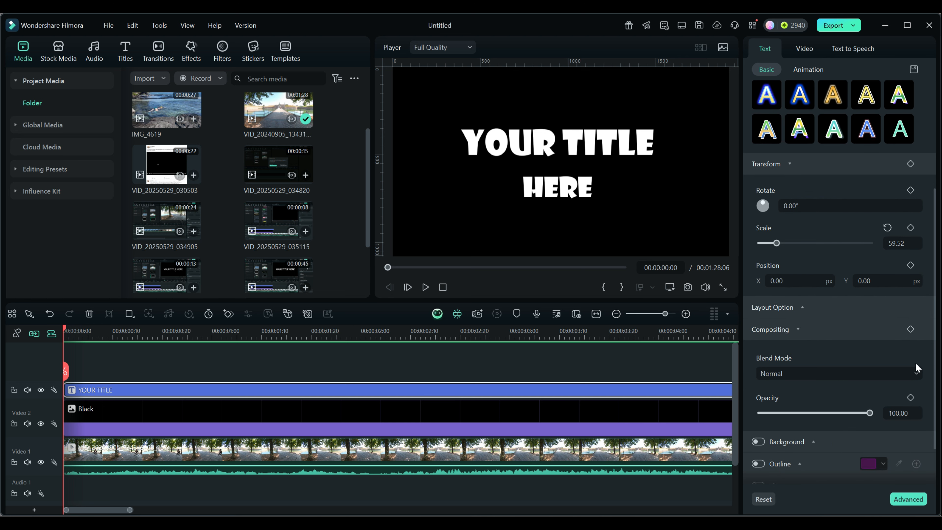
{"action": "left_click", "coordinate": [910, 398]}
{"action": "left_click_drag", "start_coordinate": [870, 413], "coordinate": [738, 414]}
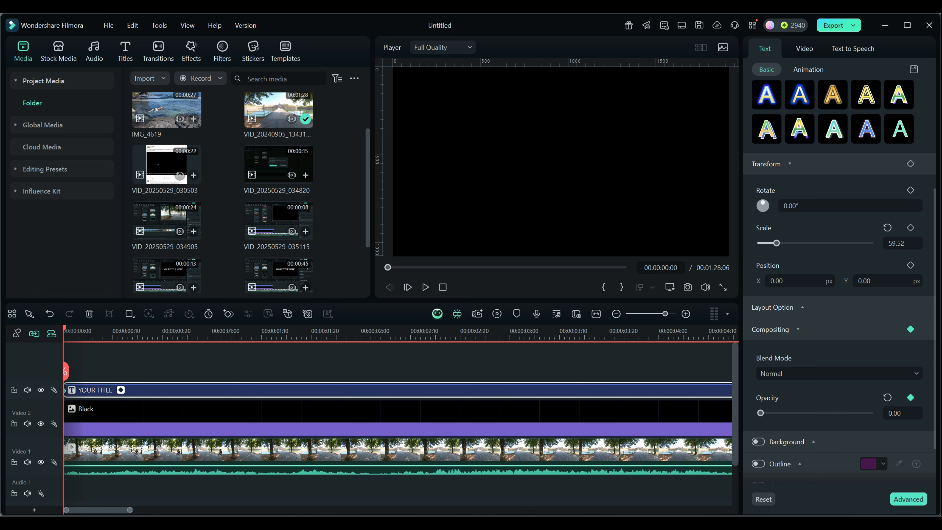
Add an opacity keyframe of 100 to the title clip at the 1-second mark.
{"action": "left_click", "coordinate": [64, 328]}
{"action": "left_click", "coordinate": [64, 329]}
{"action": "left_click_drag", "start_coordinate": [71, 329], "coordinate": [86, 331]}
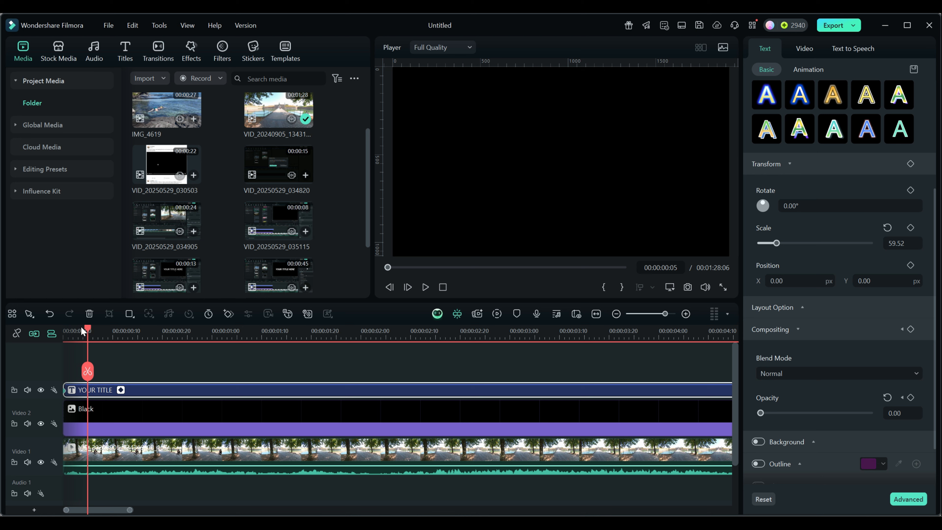
{"action": "left_click_drag", "start_coordinate": [95, 326], "coordinate": [212, 352]}
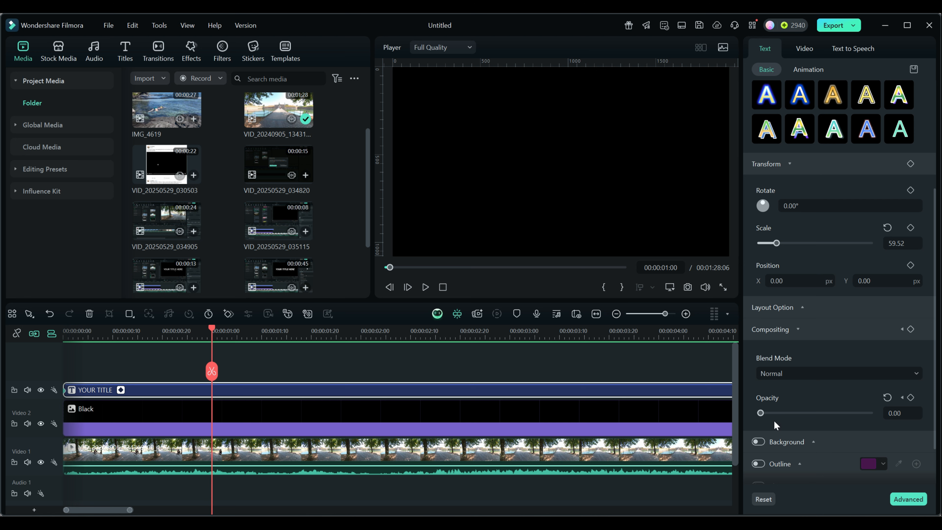
{"action": "left_click", "coordinate": [889, 399]}
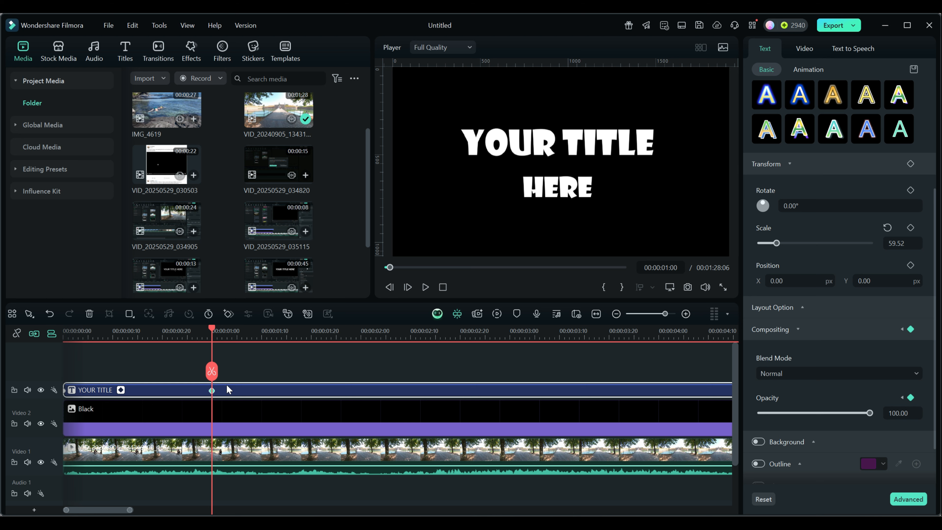
Check the title's fade-in, then scrub through reference recording VID_20250529_030503 to examine how its heading appears and starts growing.
{"action": "left_click_drag", "start_coordinate": [212, 326], "coordinate": [172, 335]}
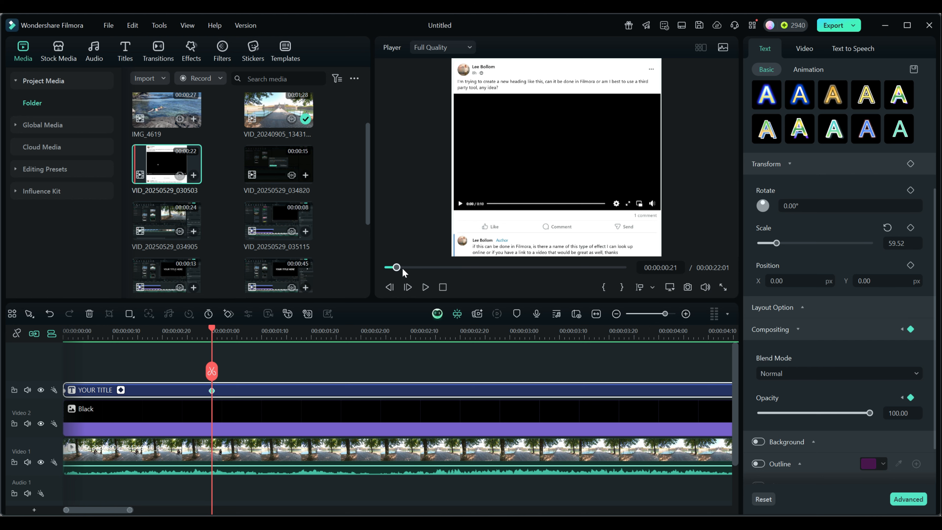
{"action": "left_click_drag", "start_coordinate": [395, 268], "coordinate": [475, 275]}
{"action": "mouse_move", "coordinate": [516, 175]}
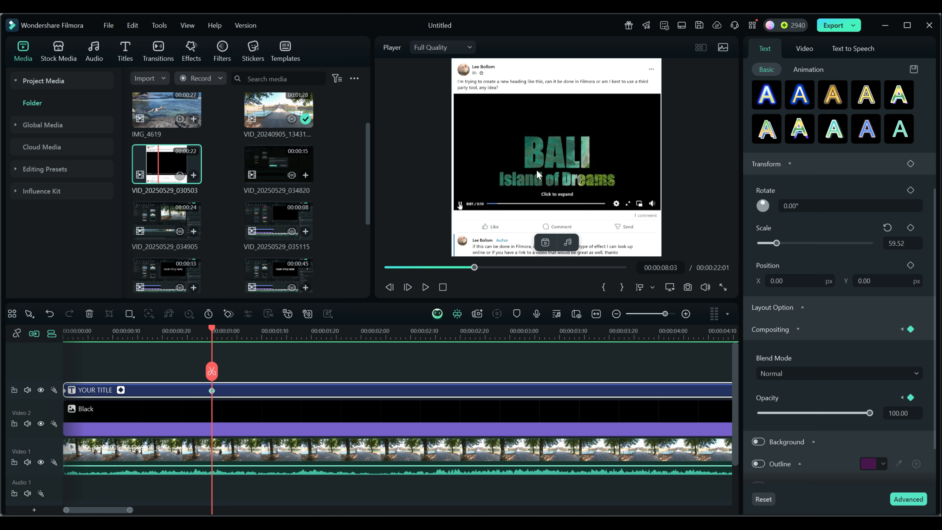
{"action": "left_click_drag", "start_coordinate": [474, 268], "coordinate": [490, 284]}
{"action": "left_click_drag", "start_coordinate": [411, 340], "coordinate": [373, 336]}
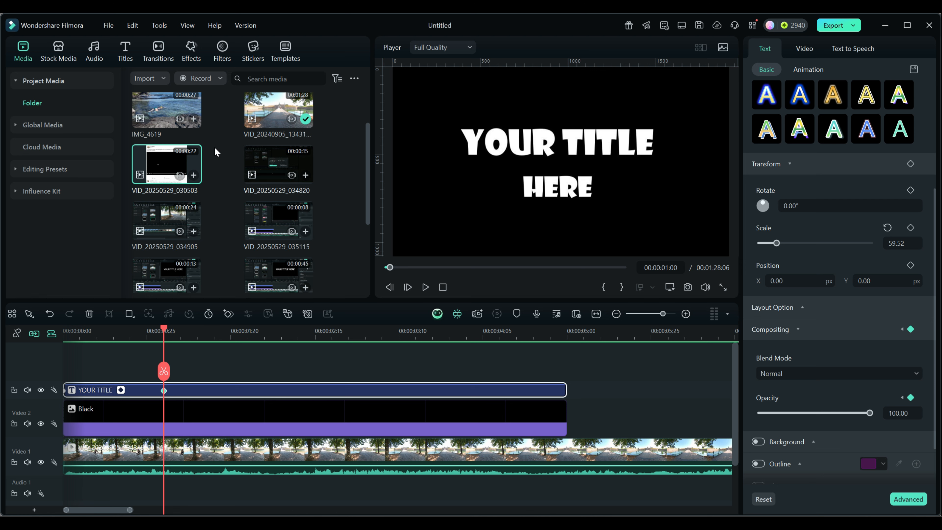
{"action": "left_click", "coordinate": [166, 164]}
{"action": "left_click", "coordinate": [424, 286]}
{"action": "left_click", "coordinate": [424, 289]}
{"action": "left_click_drag", "start_coordinate": [395, 267], "coordinate": [471, 278]}
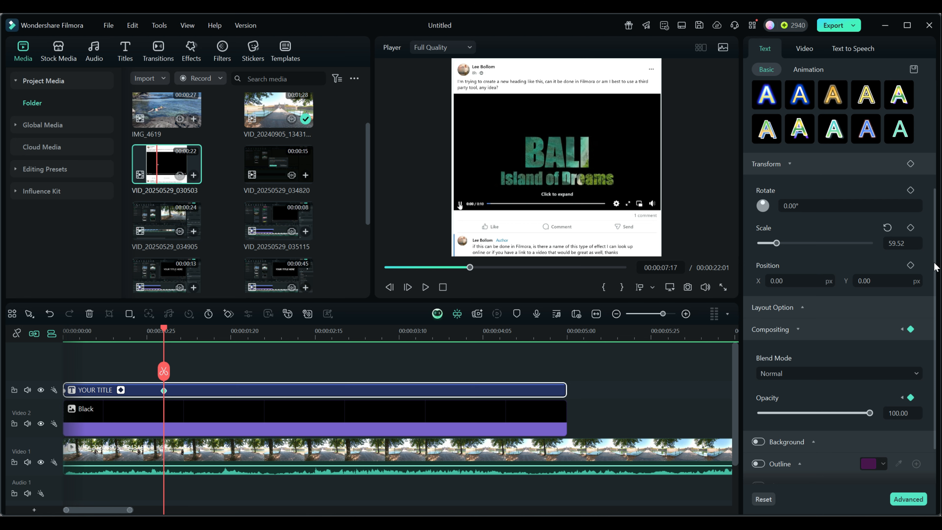
Add a scale keyframe to the title at 1 second and set its scale to 115.16 on the clip's last frame.
{"action": "left_click_drag", "start_coordinate": [934, 266], "coordinate": [934, 247]}
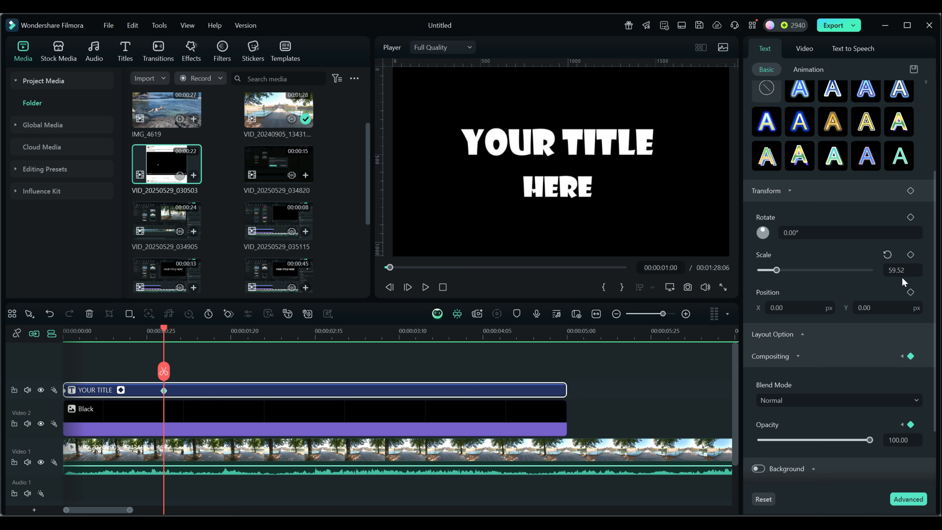
{"action": "left_click", "coordinate": [911, 255]}
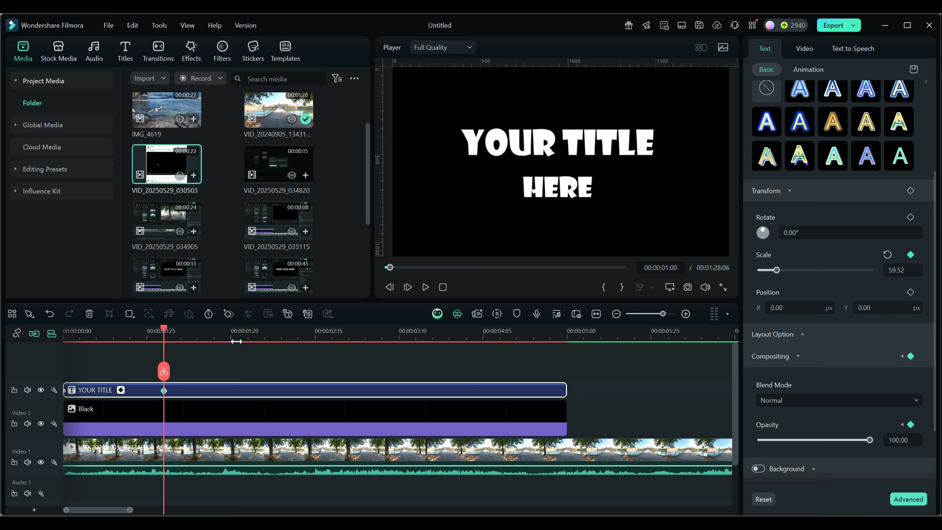
{"action": "left_click_drag", "start_coordinate": [164, 331], "coordinate": [554, 347]}
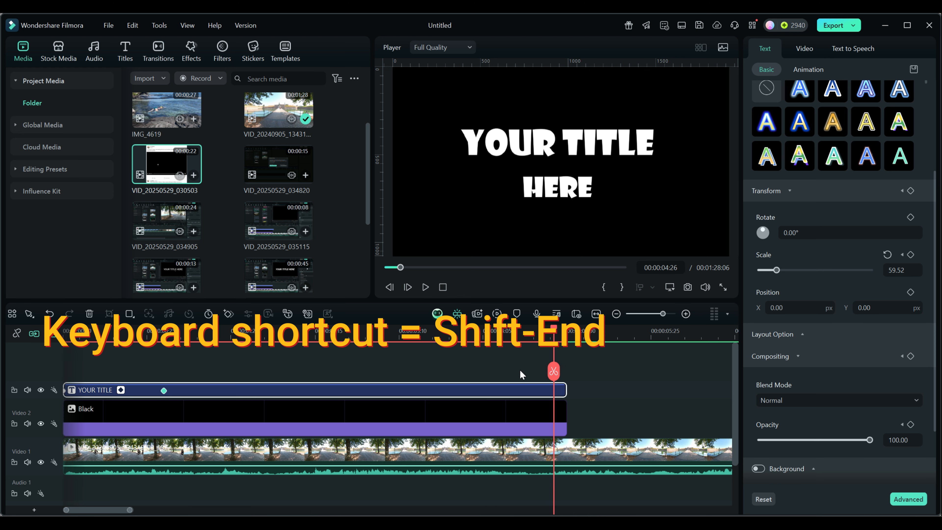
{"action": "key", "text": "shift+End"}
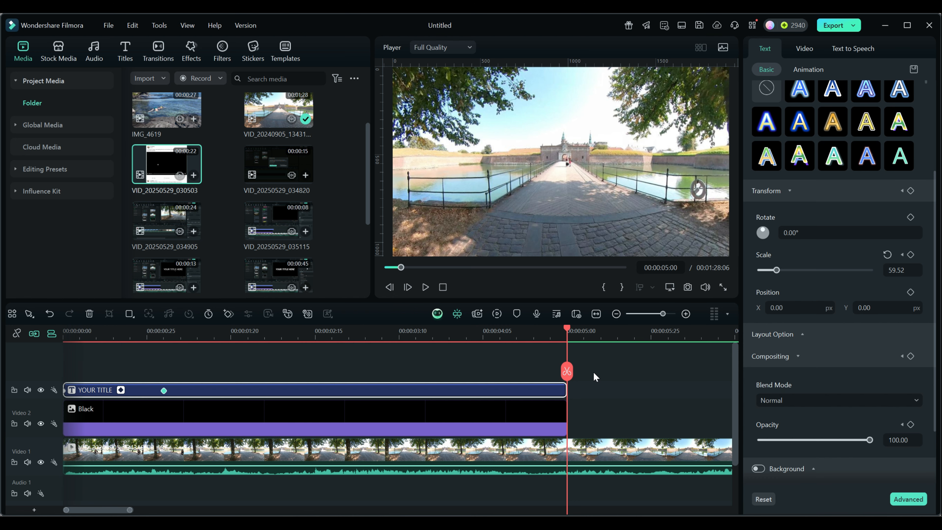
{"action": "key", "text": "Left"}
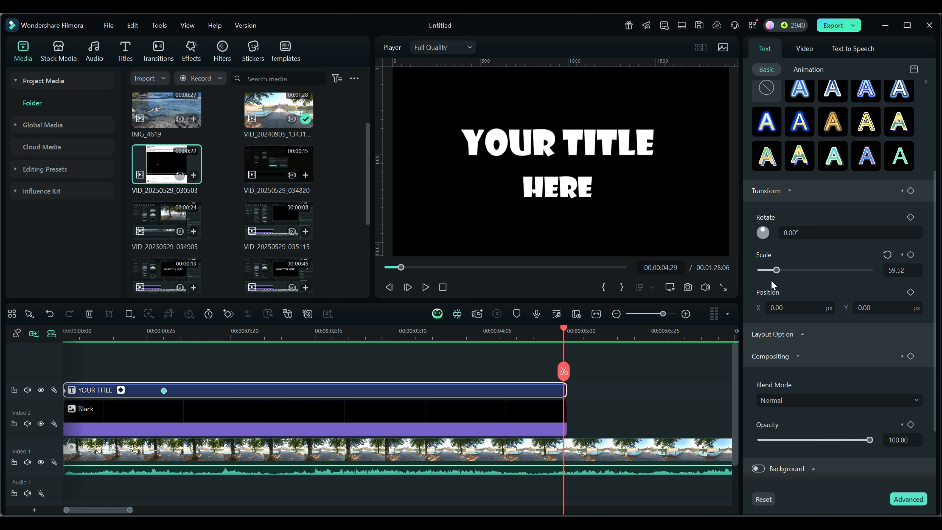
{"action": "mouse_move", "coordinate": [778, 272]}
{"action": "left_mouse_down"}
{"action": "mouse_move", "coordinate": [821, 272]}
{"action": "mouse_move", "coordinate": [792, 276]}
{"action": "left_mouse_up"}
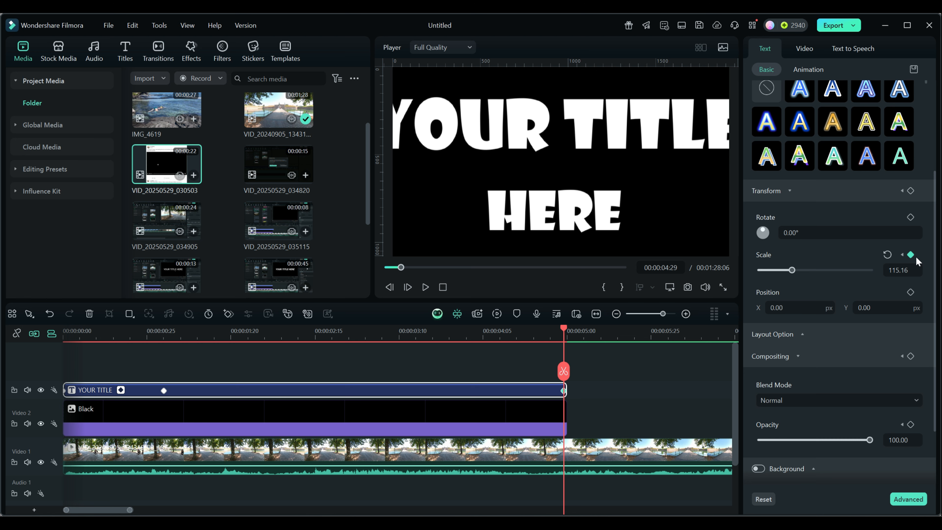
Add a transform keyframe to the title at 1 second and set its Y position to -164 on the clip's last frame.
{"action": "left_click", "coordinate": [163, 390]}
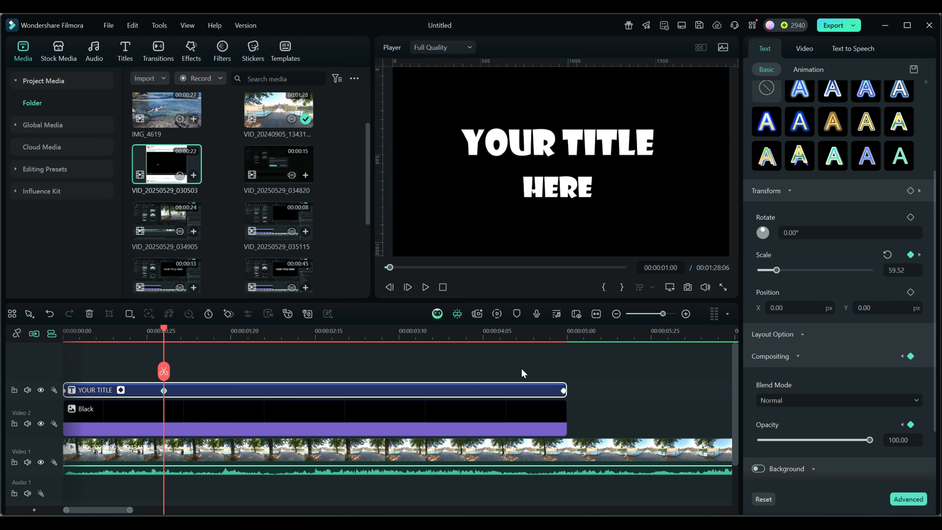
{"action": "left_click", "coordinate": [911, 191]}
{"action": "left_click_drag", "start_coordinate": [164, 328], "coordinate": [561, 356]}
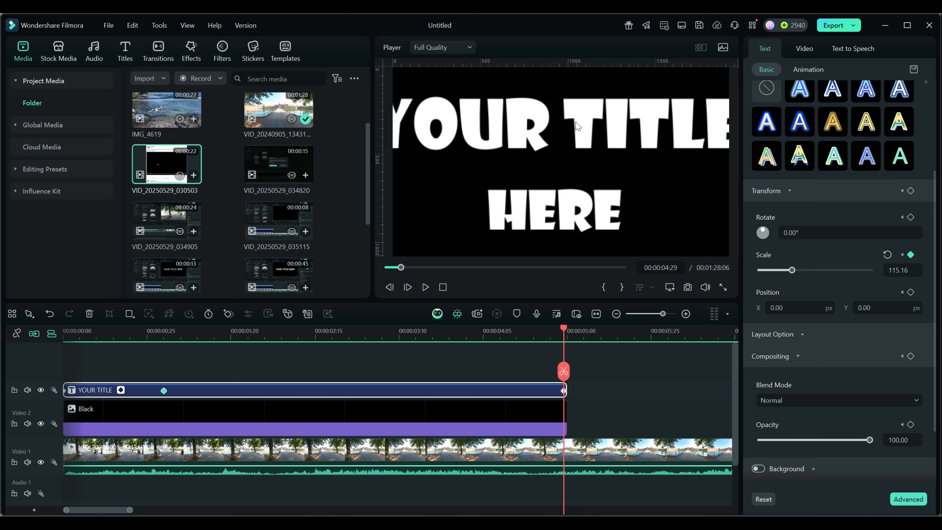
{"action": "left_click", "coordinate": [878, 308]}
{"action": "type", "text": "-17"}
{"action": "key", "text": "Return"}
{"action": "left_click_drag", "start_coordinate": [872, 307], "coordinate": [818, 307]}
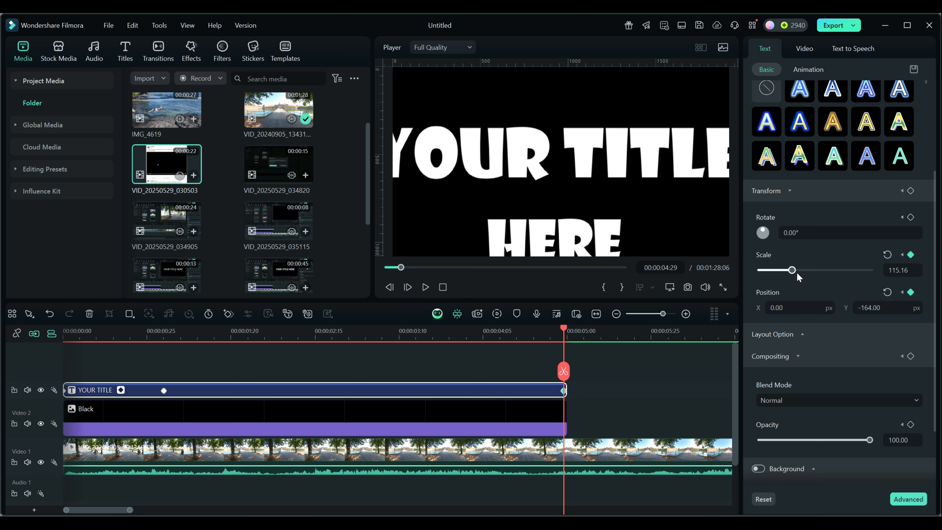
Increase the title's scale to 351.52 and set its Y position to -667 on the last frame.
{"action": "left_click_drag", "start_coordinate": [794, 272], "coordinate": [831, 274]}
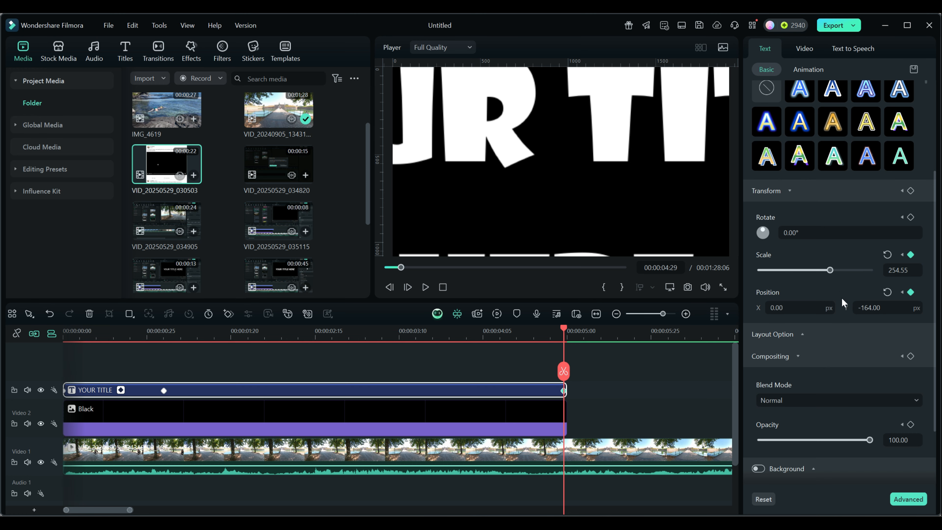
{"action": "left_click", "coordinate": [879, 311]}
{"action": "left_click_drag", "start_coordinate": [878, 311], "coordinate": [759, 310]}
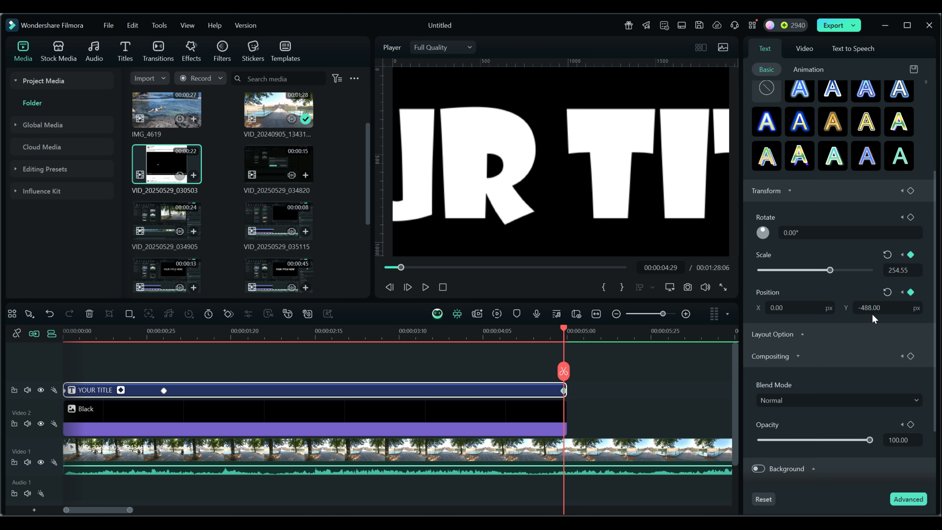
{"action": "left_click_drag", "start_coordinate": [874, 307], "coordinate": [865, 307]}
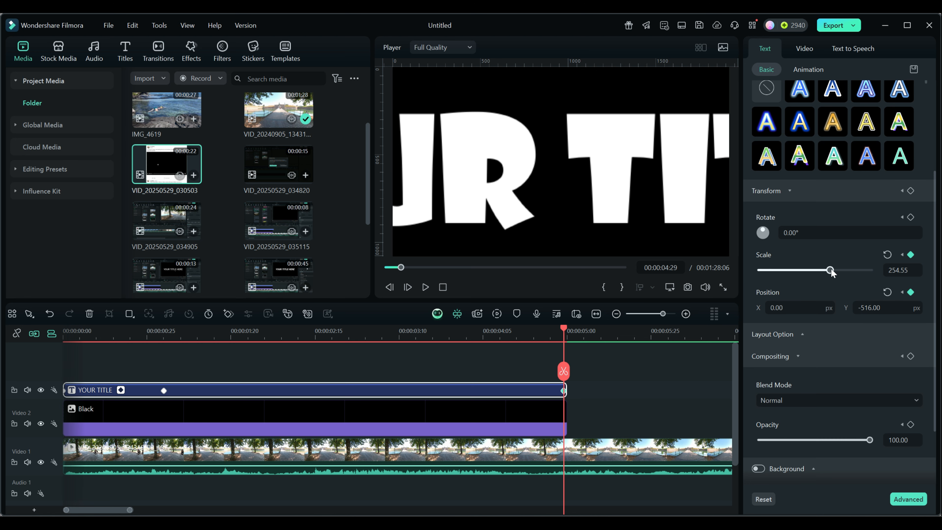
{"action": "left_click_drag", "start_coordinate": [831, 270], "coordinate": [857, 274]}
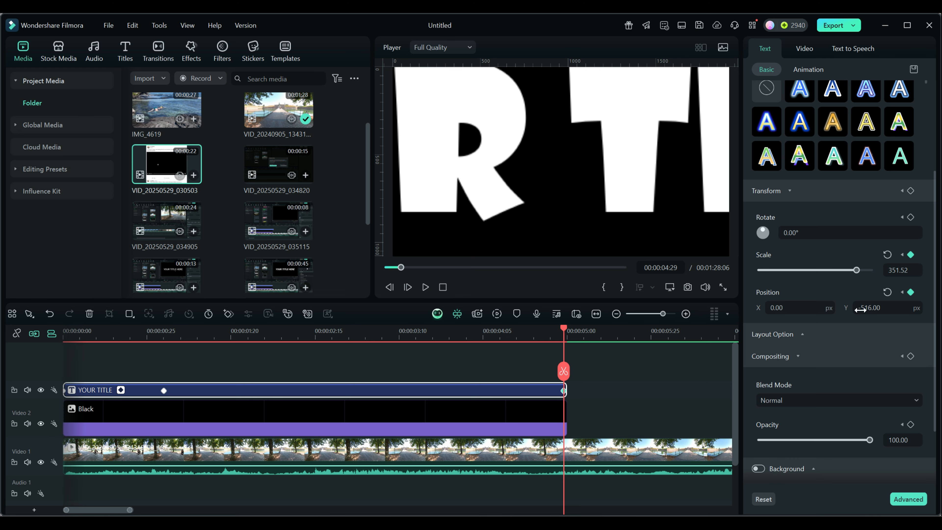
{"action": "left_click_drag", "start_coordinate": [893, 307], "coordinate": [868, 307]}
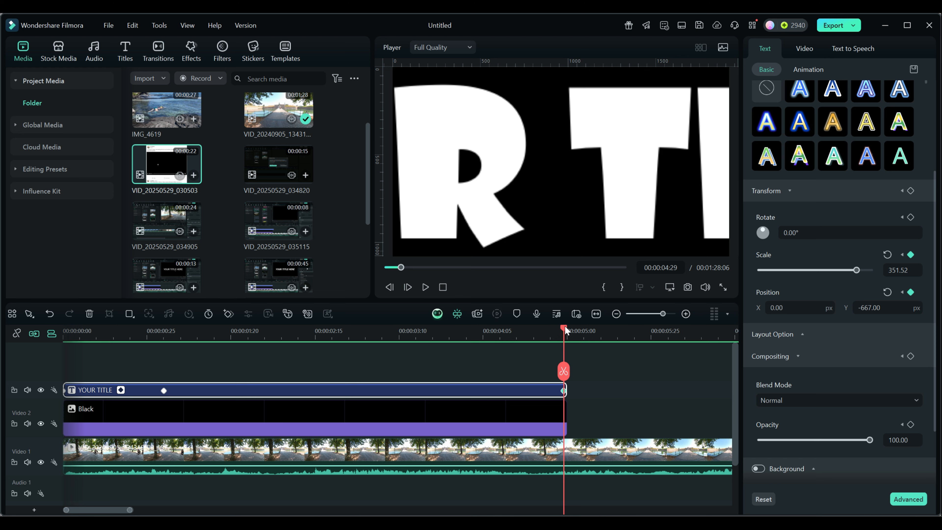
Play back the title's growth from the 1-second mark and mute the Video 1 track during the review.
{"action": "left_click_drag", "start_coordinate": [565, 330], "coordinate": [163, 333]}
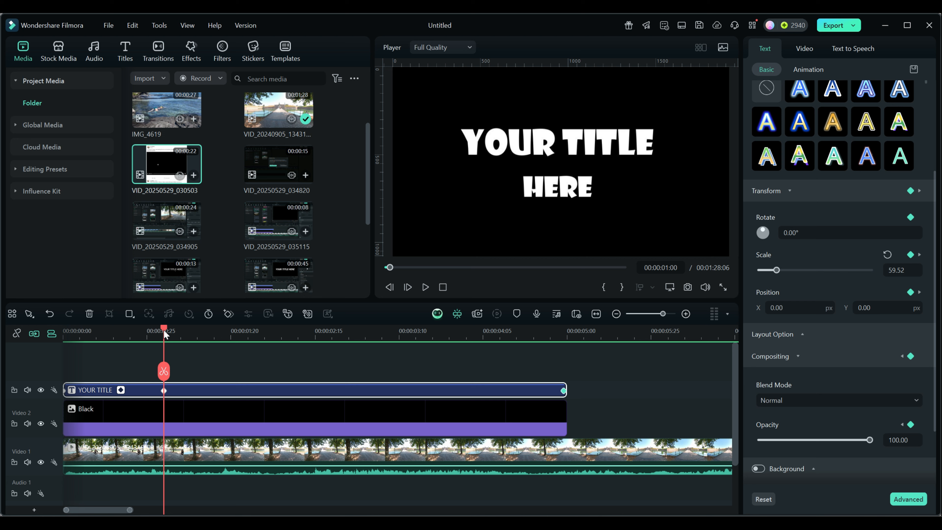
{"action": "left_click", "coordinate": [425, 287]}
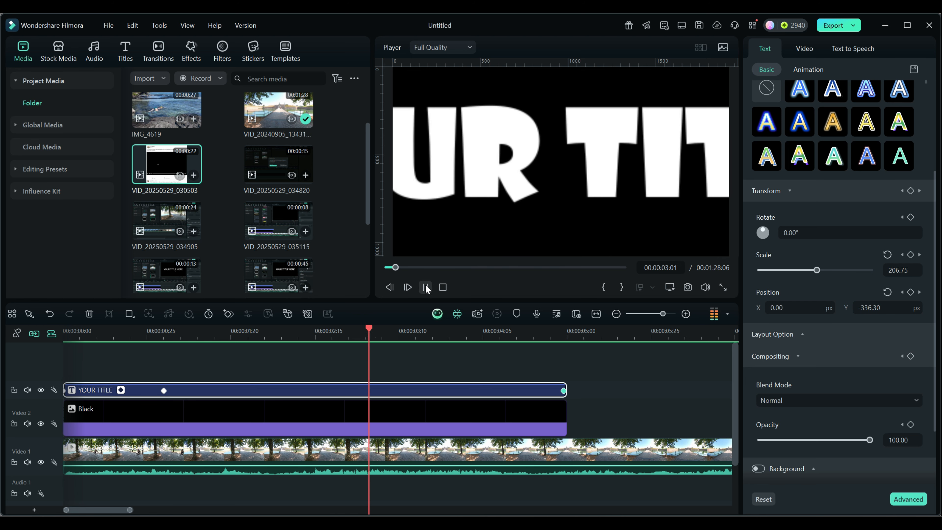
{"action": "left_click", "coordinate": [425, 287]}
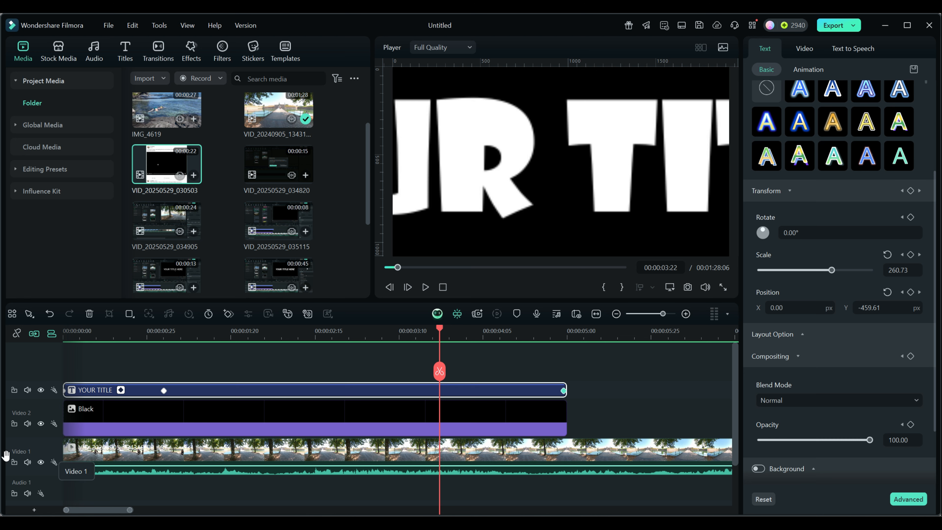
{"action": "left_click", "coordinate": [27, 462]}
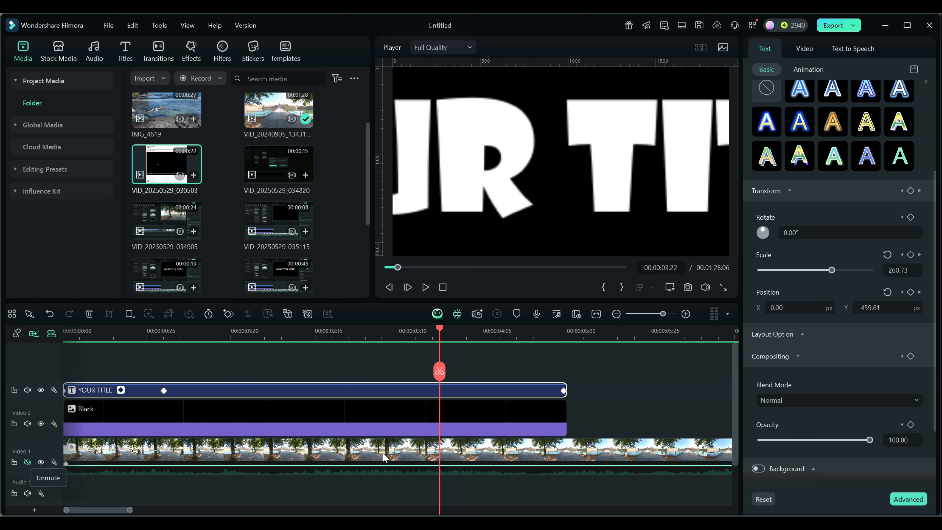
{"action": "left_click", "coordinate": [425, 287]}
{"action": "left_click", "coordinate": [425, 287]}
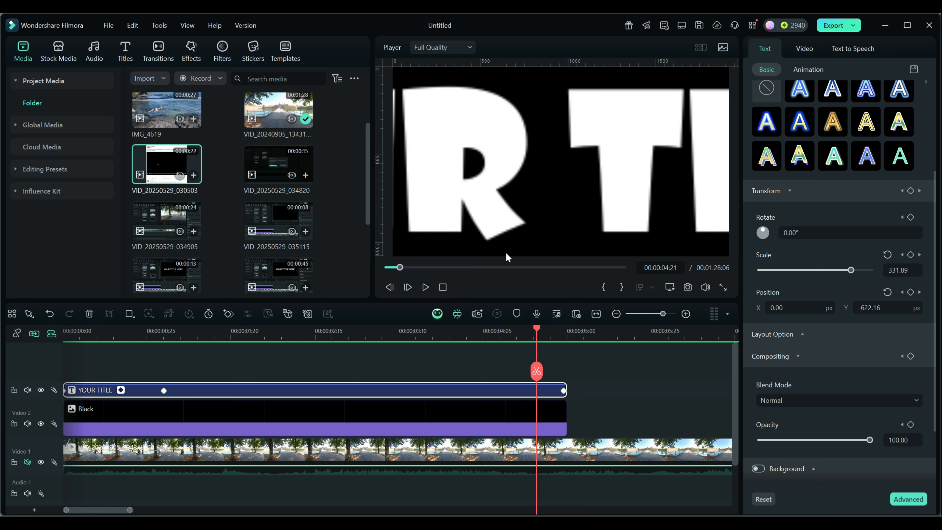
{"action": "left_click", "coordinate": [520, 330]}
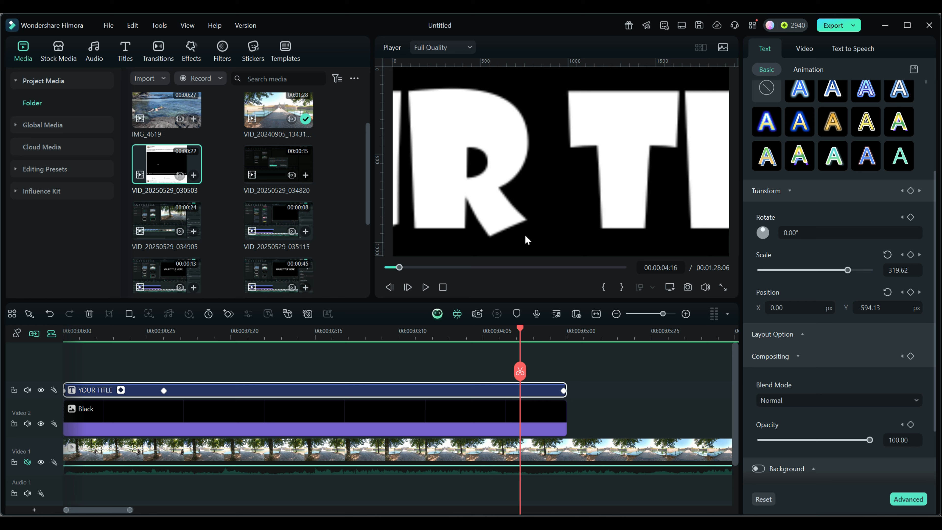
{"action": "left_click_drag", "start_coordinate": [518, 332], "coordinate": [334, 343]}
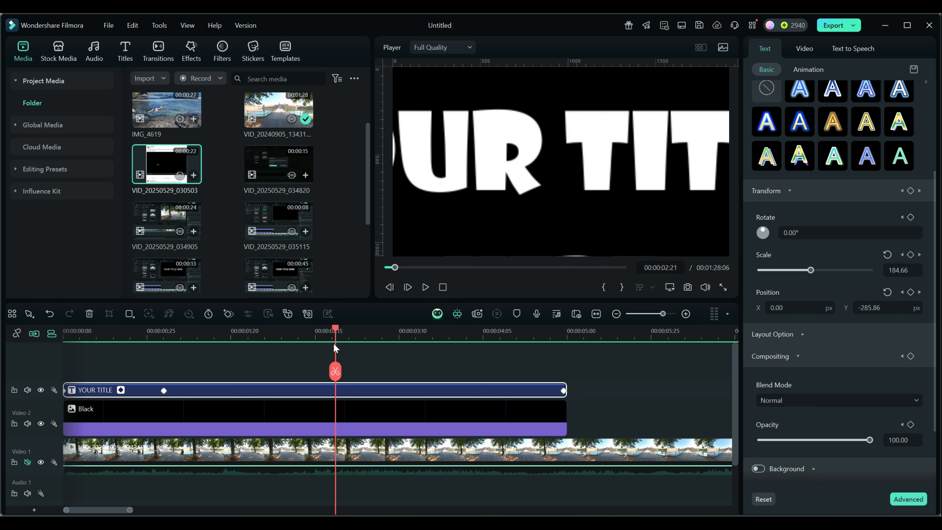
Add an opacity keyframe to the Black clip at 00:00:04:00.
{"action": "left_click", "coordinate": [340, 414]}
{"action": "left_click_drag", "start_coordinate": [335, 326], "coordinate": [536, 333]}
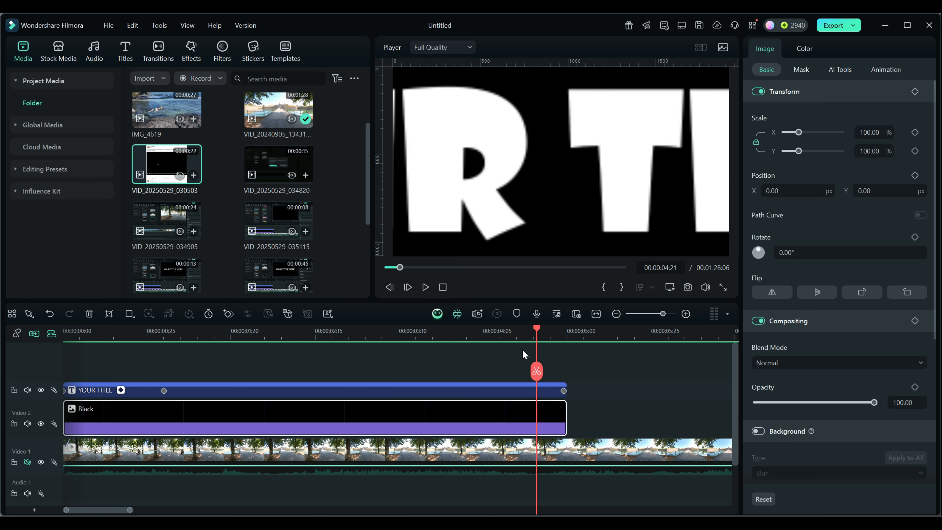
{"action": "left_click", "coordinate": [668, 267]}
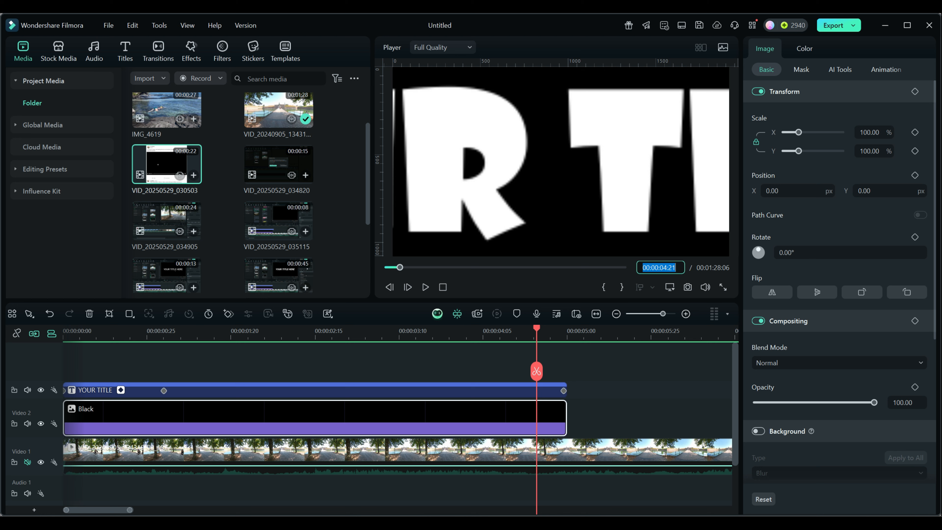
{"action": "left_click_drag", "start_coordinate": [668, 267], "coordinate": [676, 267]}
{"action": "type", "text": "00"}
{"action": "mouse_move", "coordinate": [702, 283]}
{"action": "type", "text": "00"}
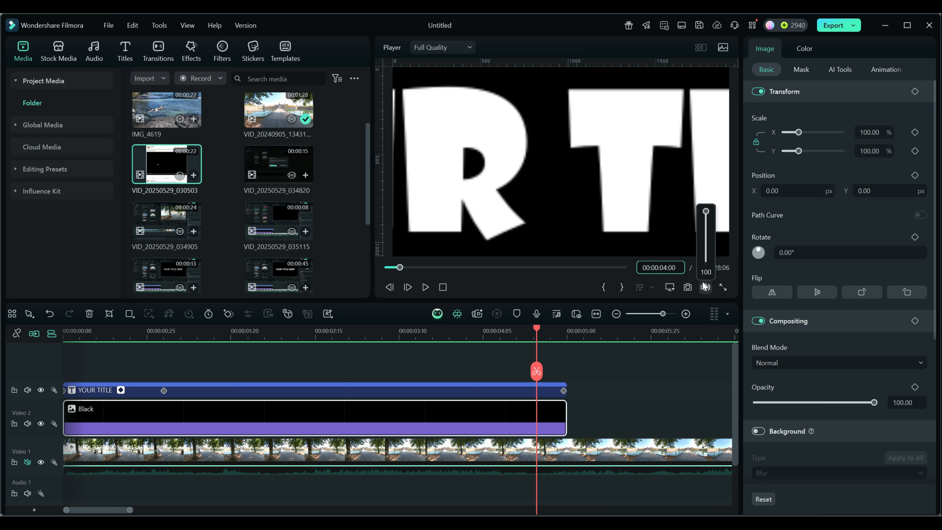
{"action": "key", "text": "Return"}
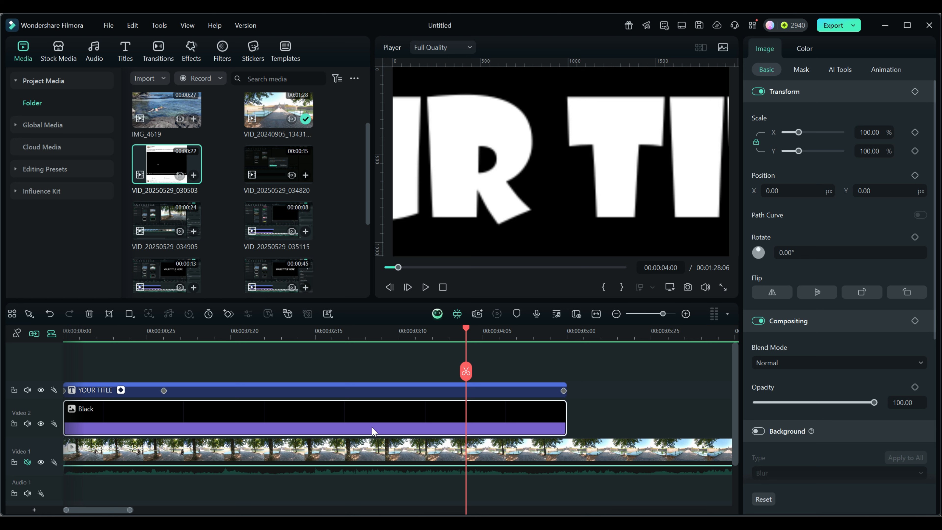
{"action": "left_click", "coordinate": [915, 387]}
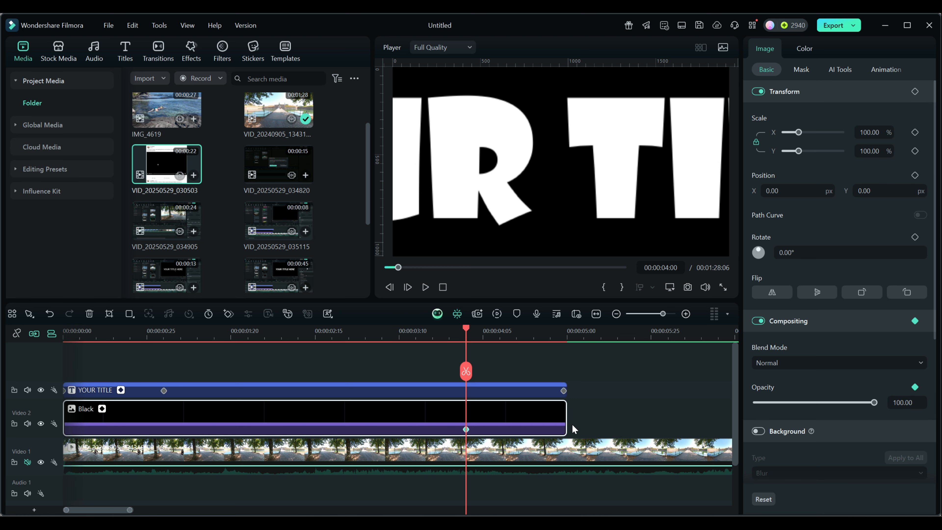
Set the Black clip's opacity to 0 on its last frame at 00:00:04:29 and review the fade back to 00:00:04:00.
{"action": "left_click", "coordinate": [563, 390]}
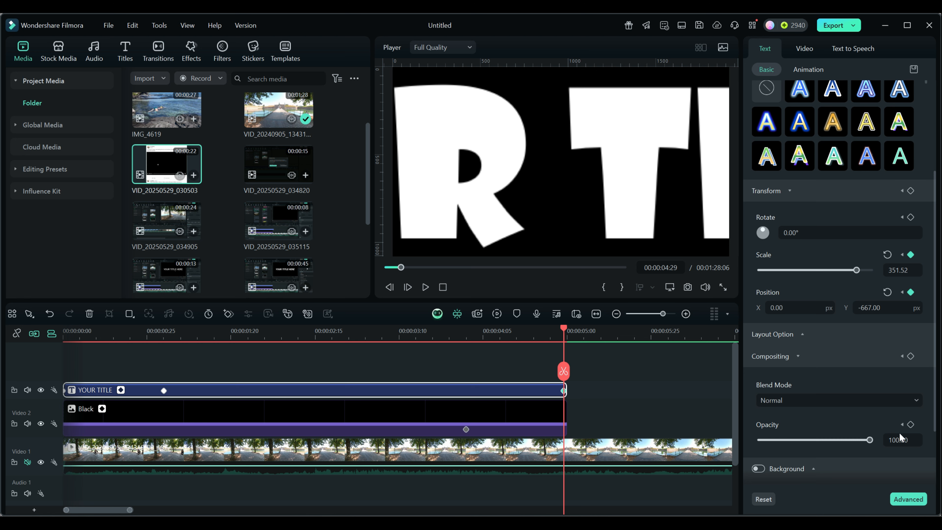
{"action": "left_click", "coordinate": [869, 440]}
{"action": "left_click", "coordinate": [506, 414]}
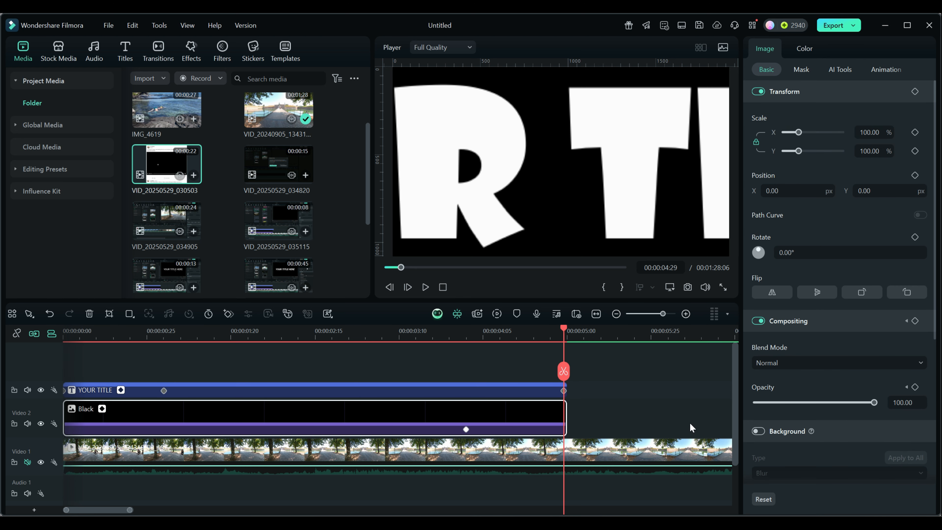
{"action": "left_click_drag", "start_coordinate": [874, 404], "coordinate": [747, 401]}
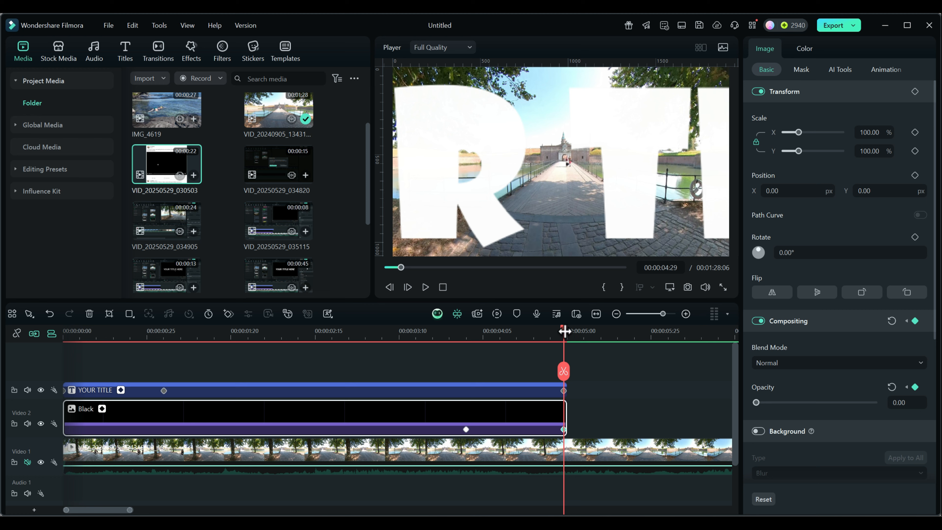
{"action": "left_click_drag", "start_coordinate": [562, 326], "coordinate": [468, 335]}
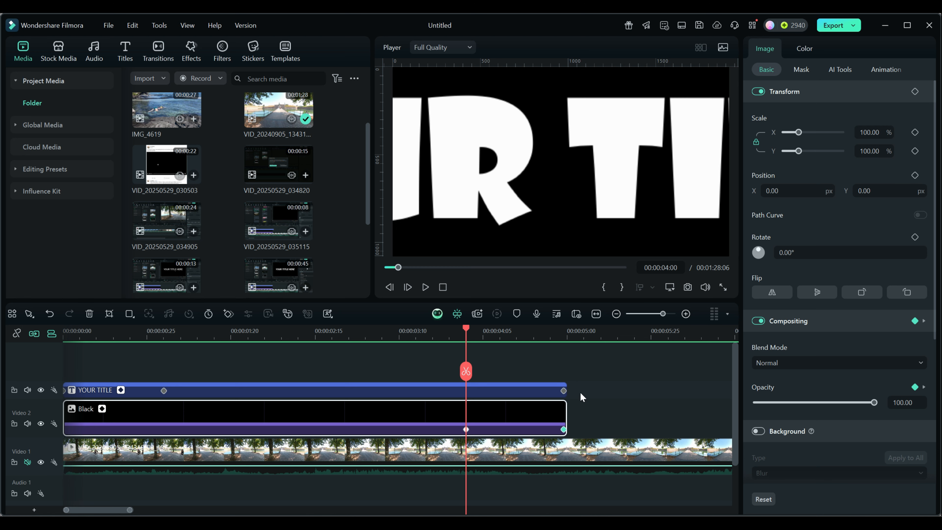
Combine the title and the Black clip into a compound clip named My Custom Text.
{"action": "left_click", "coordinate": [490, 392]}
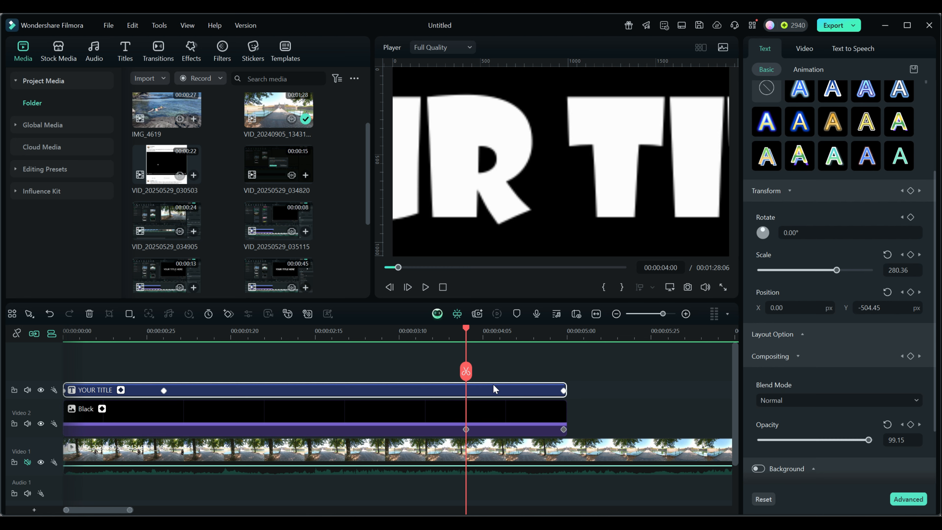
{"action": "left_click", "coordinate": [527, 421], "text": "ctrl"}
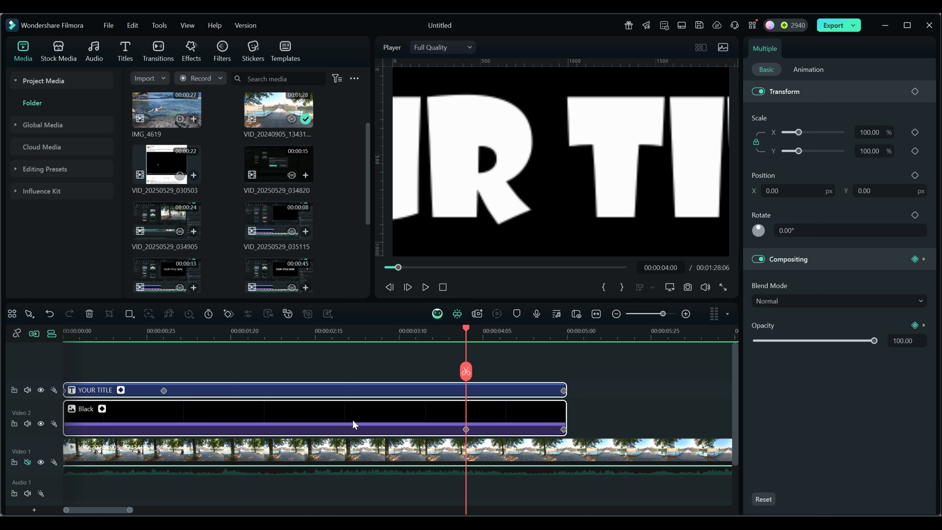
{"action": "right_click", "coordinate": [522, 416]}
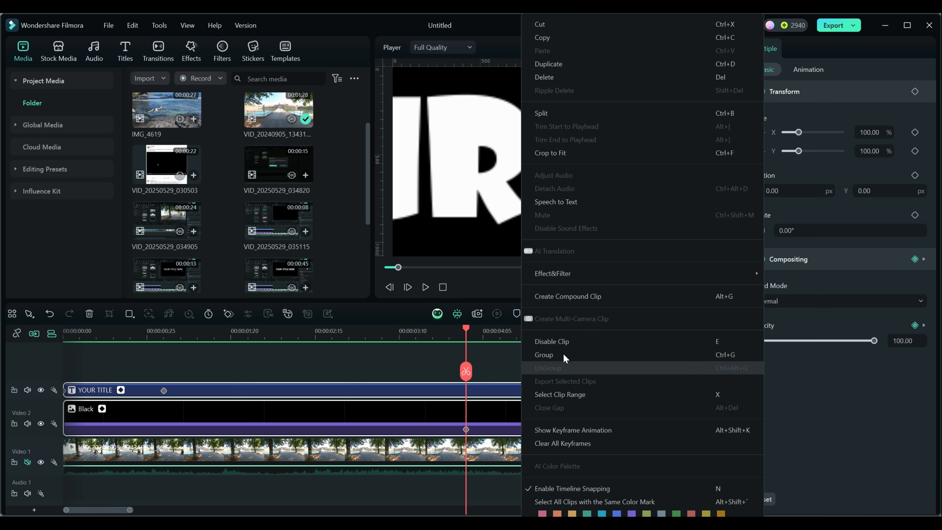
{"action": "left_click", "coordinate": [570, 296]}
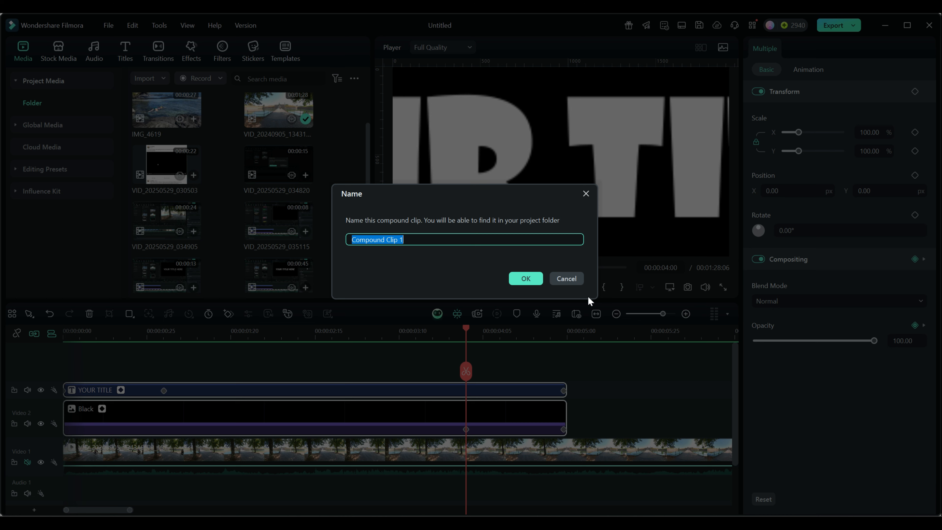
{"action": "type", "text": "My Custom Text"}
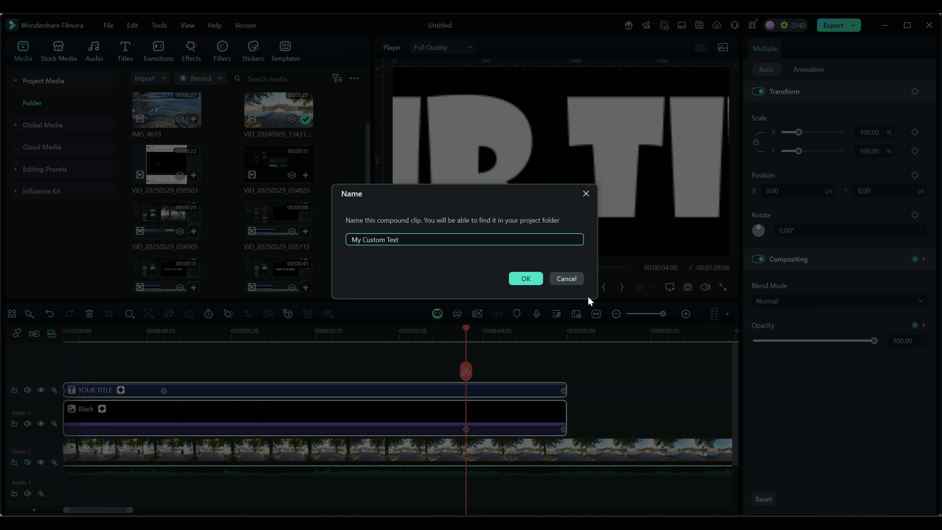
{"action": "left_click", "coordinate": [526, 278]}
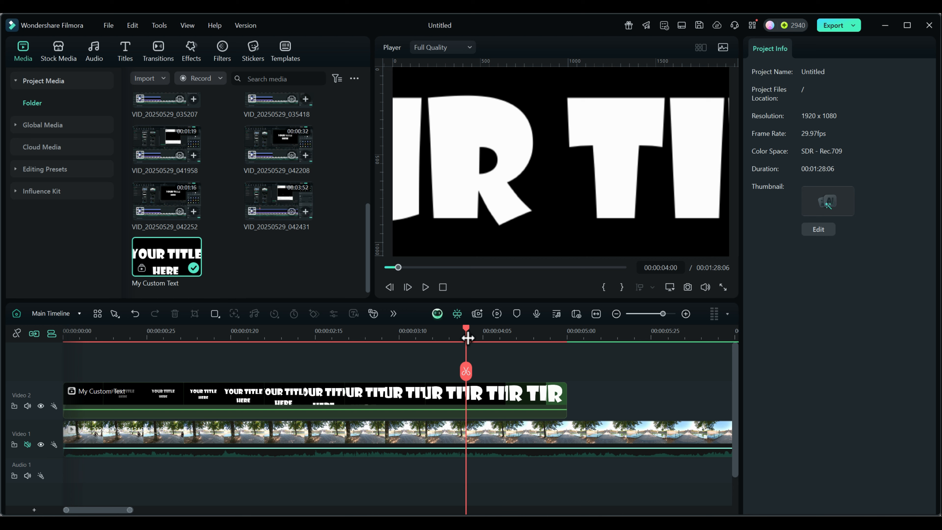
Set the My Custom Text compound clip's blend mode to Multiply, with the playhead at 00:00:02:05 to preview it.
{"action": "left_click_drag", "start_coordinate": [465, 325], "coordinate": [280, 346]}
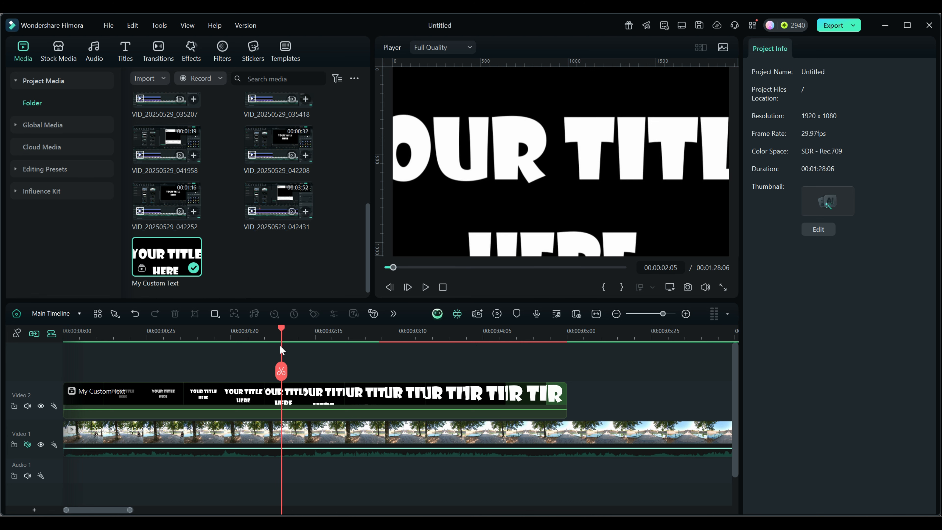
{"action": "left_click", "coordinate": [399, 395]}
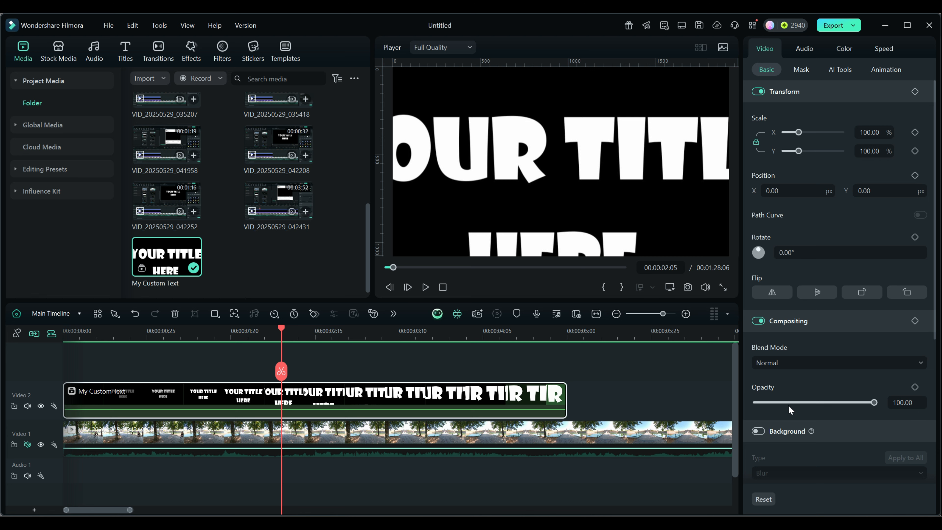
{"action": "left_click", "coordinate": [789, 359]}
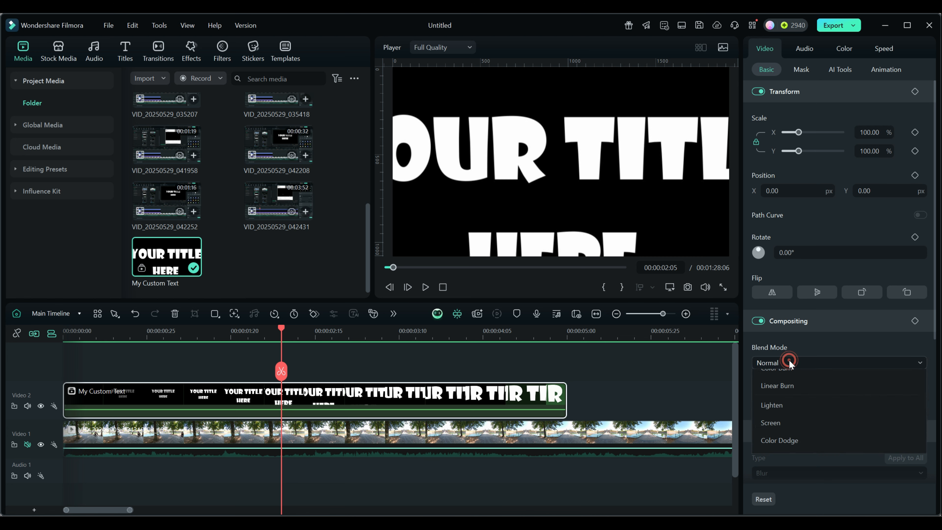
{"action": "left_click", "coordinate": [770, 419]}
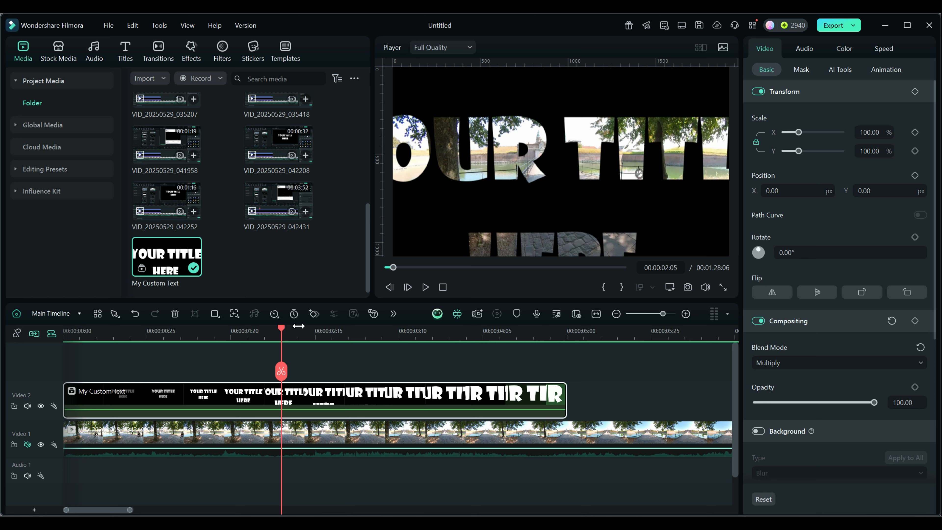
Play back the heading from the start and scrub through the growing text and the fade into the footage.
{"action": "left_click", "coordinate": [442, 286]}
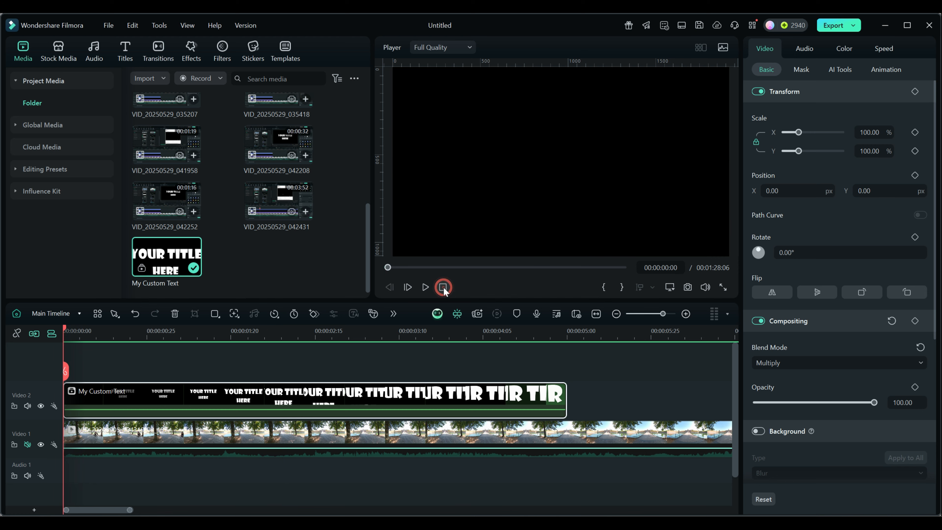
{"action": "left_click", "coordinate": [424, 288]}
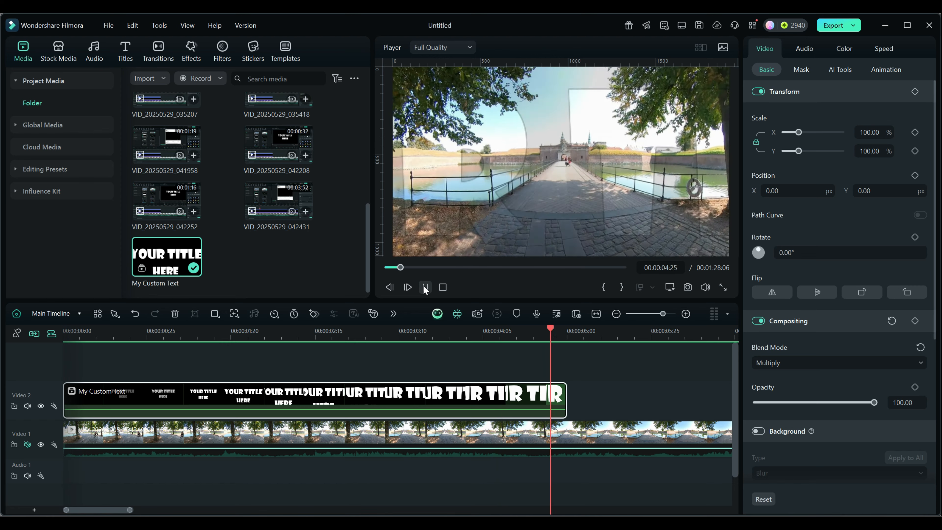
{"action": "left_click", "coordinate": [426, 286]}
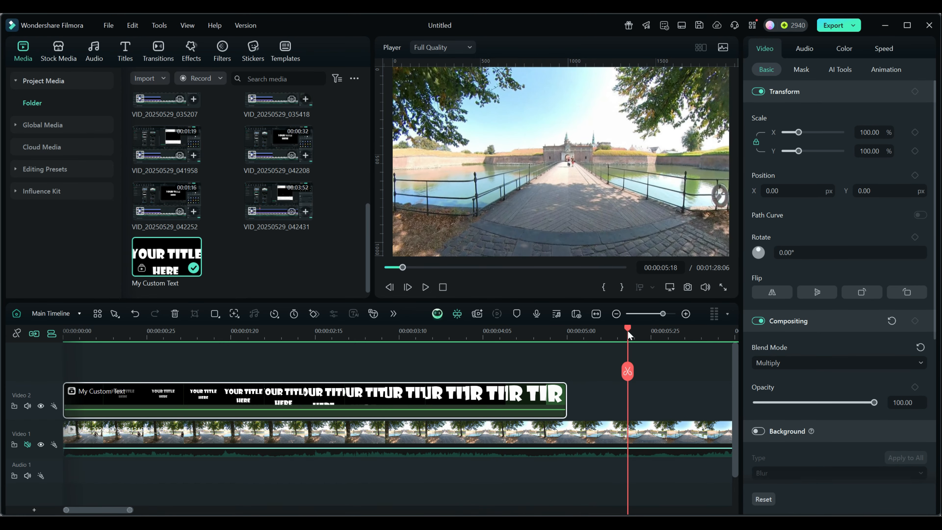
{"action": "left_click_drag", "start_coordinate": [628, 329], "coordinate": [384, 374]}
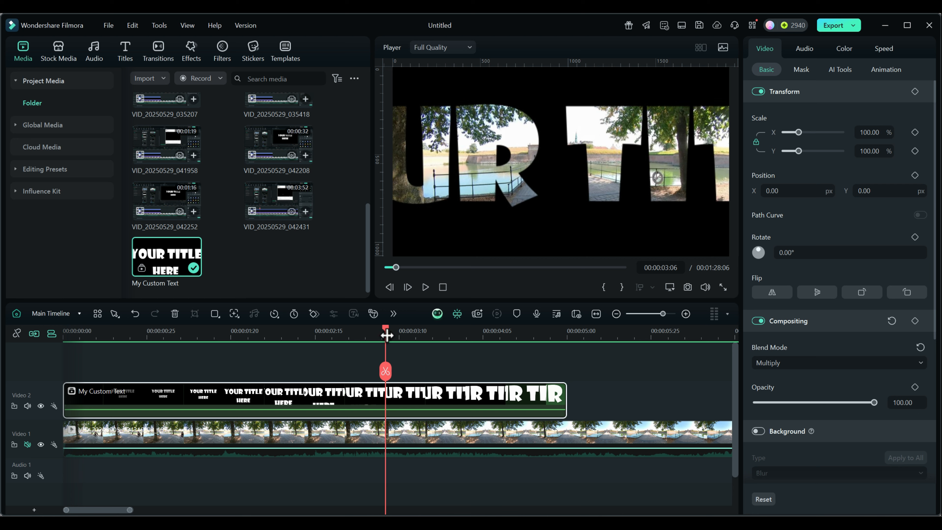
{"action": "left_click_drag", "start_coordinate": [387, 326], "coordinate": [482, 351]}
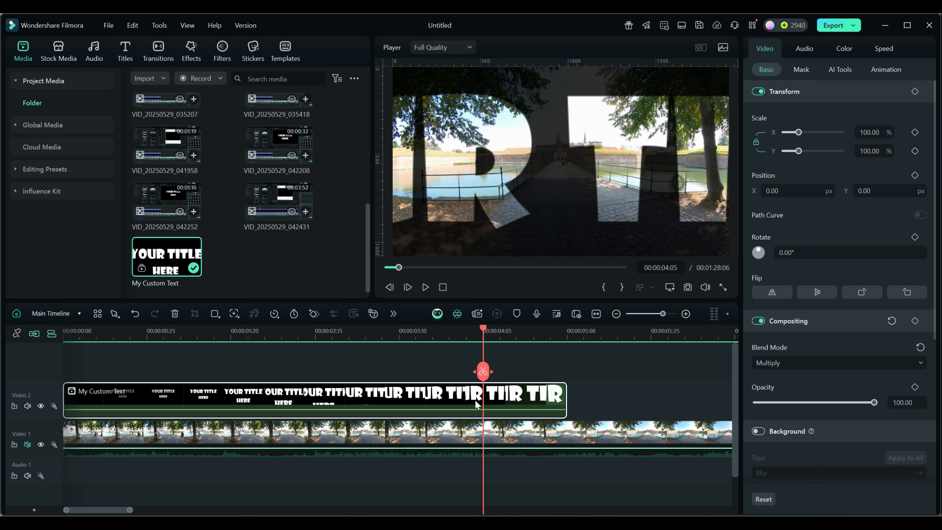
{"action": "mouse_move", "coordinate": [482, 327]}
{"action": "left_mouse_down"}
{"action": "mouse_move", "coordinate": [565, 332]}
{"action": "mouse_move", "coordinate": [486, 330]}
{"action": "left_mouse_up"}
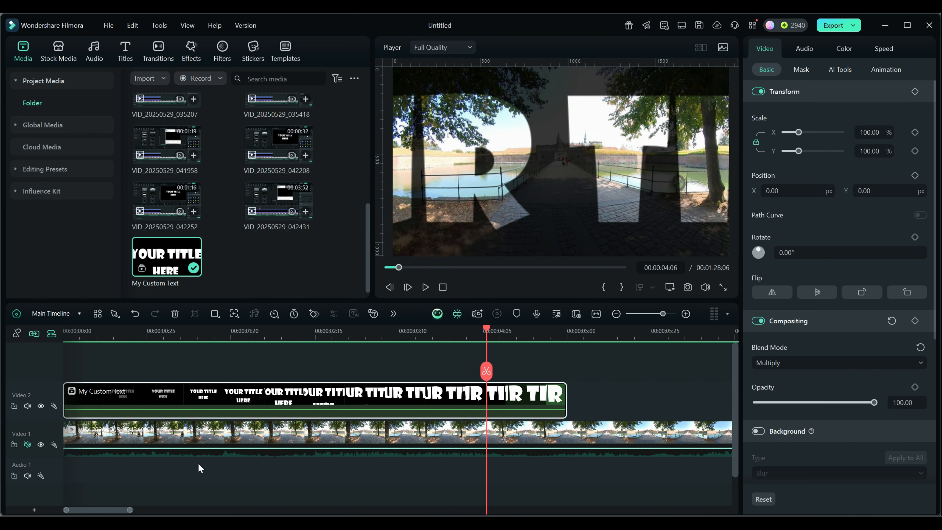
{"action": "left_click", "coordinate": [443, 287]}
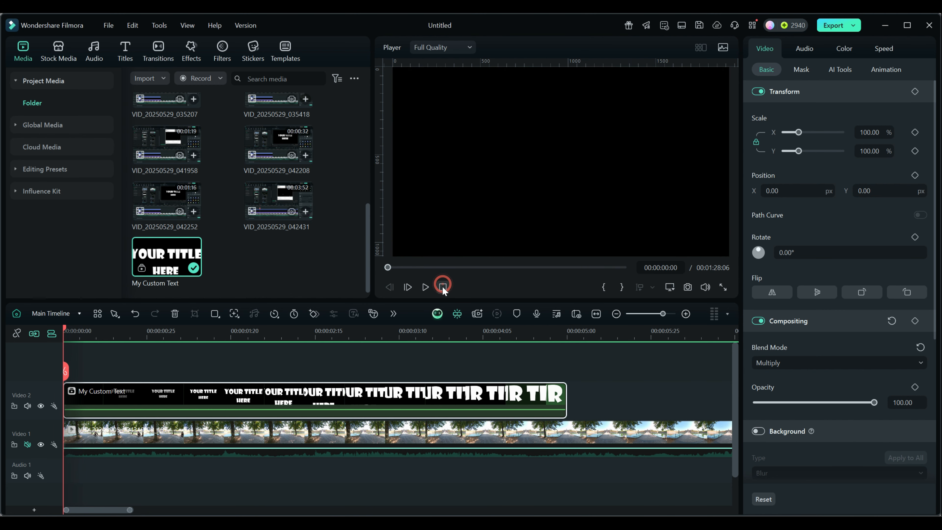
{"action": "left_click", "coordinate": [426, 289]}
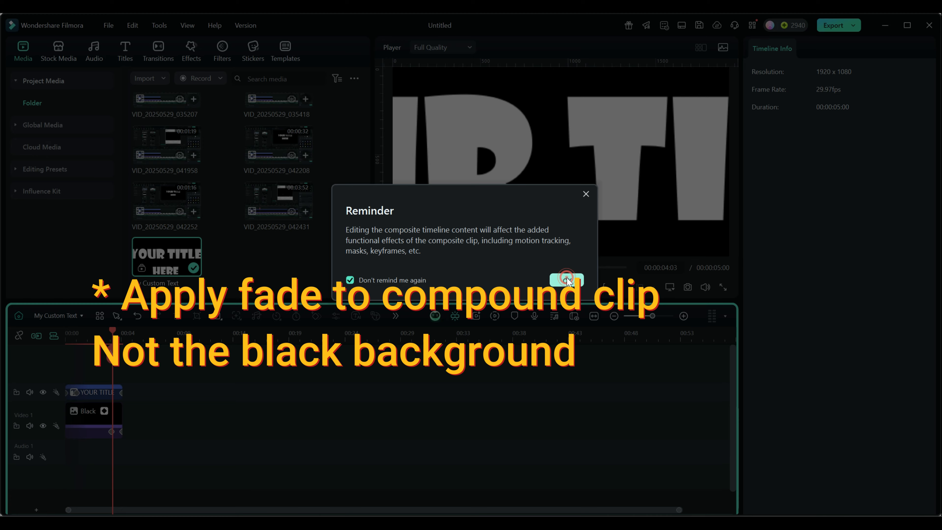
Dismiss the composite-timeline reminder permanently and examine the title's text, transform and compositing properties inside the compound clip.
{"action": "left_click", "coordinate": [567, 282]}
{"action": "left_click", "coordinate": [94, 393]}
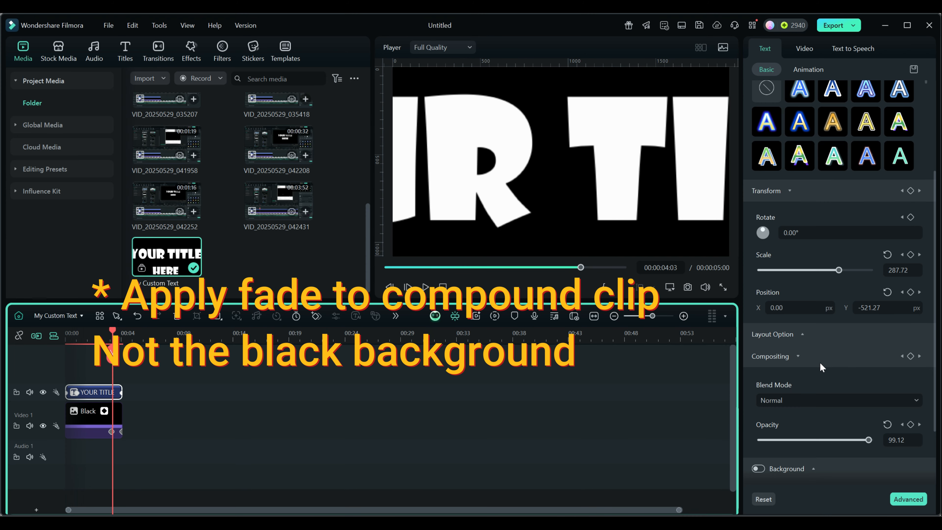
{"action": "scroll", "coordinate": [821, 359], "scroll_direction": "down", "scroll_amount": 3}
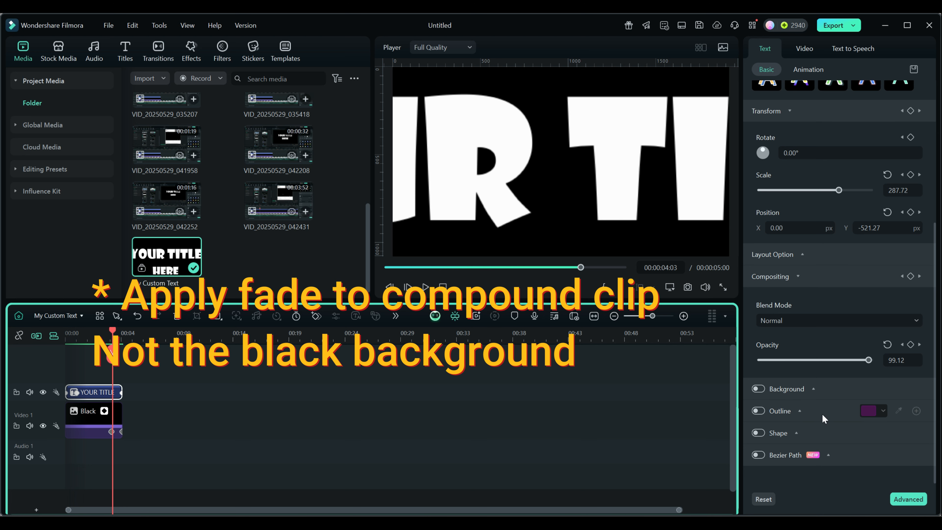
{"action": "scroll", "coordinate": [822, 414], "scroll_direction": "up", "scroll_amount": 3}
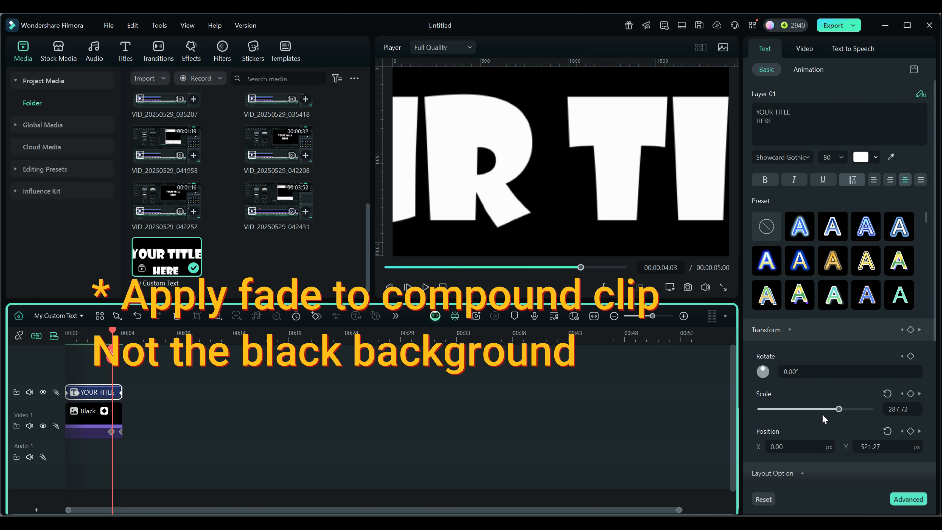
{"action": "scroll", "coordinate": [822, 413], "scroll_direction": "down", "scroll_amount": 1}
{"action": "scroll", "coordinate": [822, 414], "scroll_direction": "up", "scroll_amount": 1}
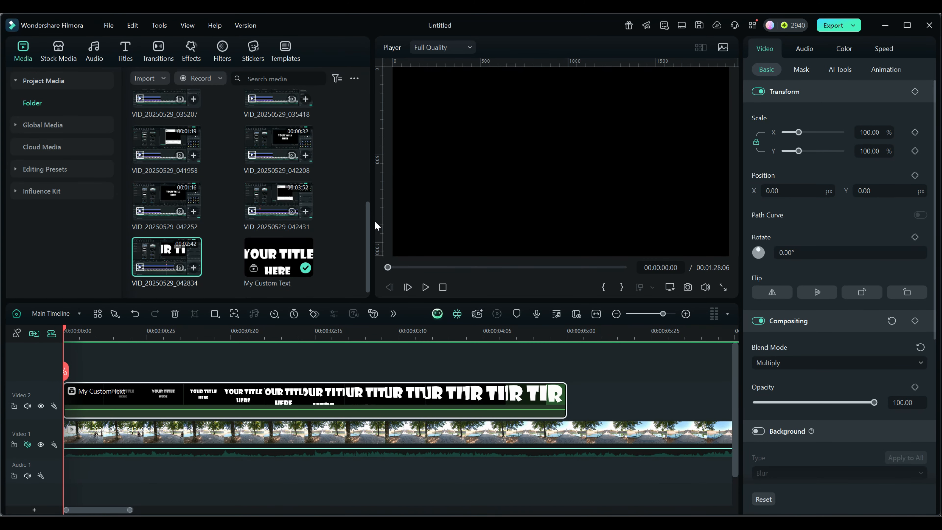
Play the reference clip VID_20250529_030503 from the project media to compare its heading animation.
{"action": "left_click_drag", "start_coordinate": [367, 237], "coordinate": [359, 152]}
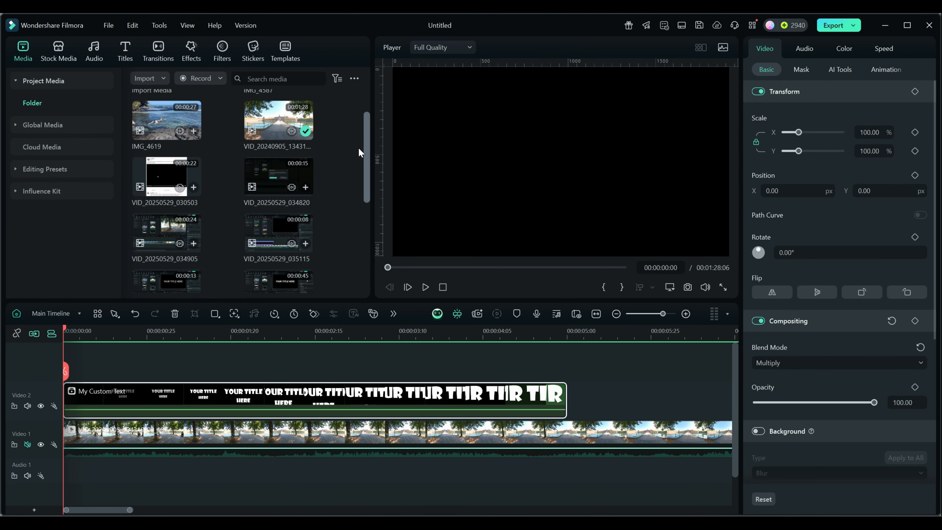
{"action": "left_click", "coordinate": [166, 180]}
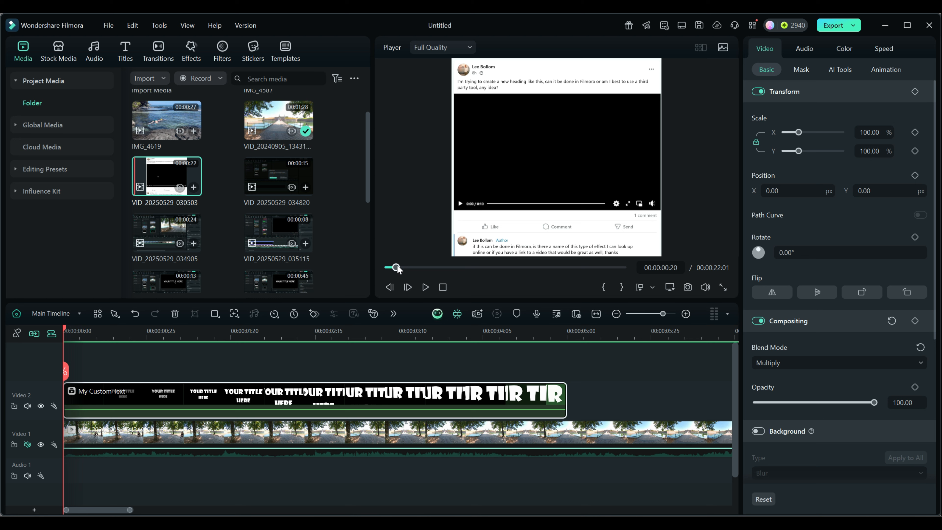
{"action": "left_click_drag", "start_coordinate": [399, 266], "coordinate": [454, 272]}
{"action": "left_click", "coordinate": [425, 288]}
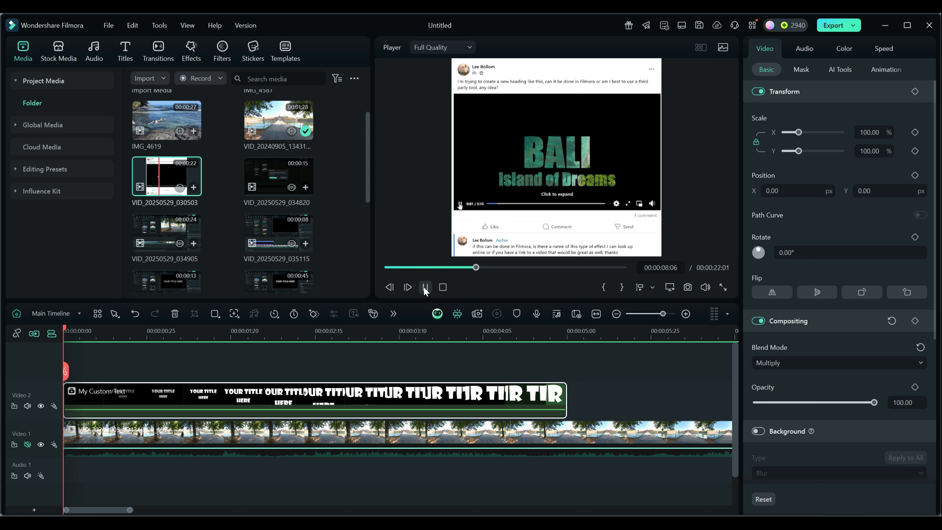
{"action": "left_click", "coordinate": [425, 289]}
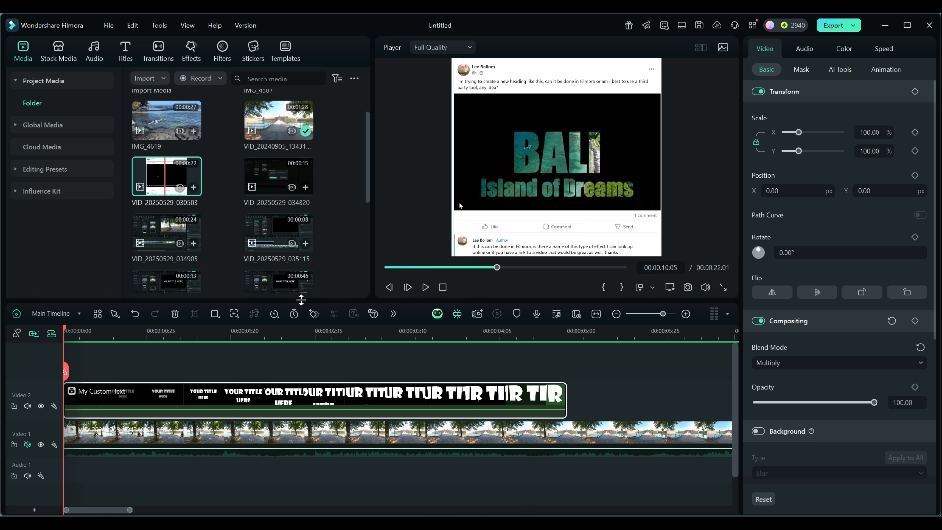
Add the trending track New Beginning - AI Music to the start of the Audio 1 track.
{"action": "left_click", "coordinate": [95, 50]}
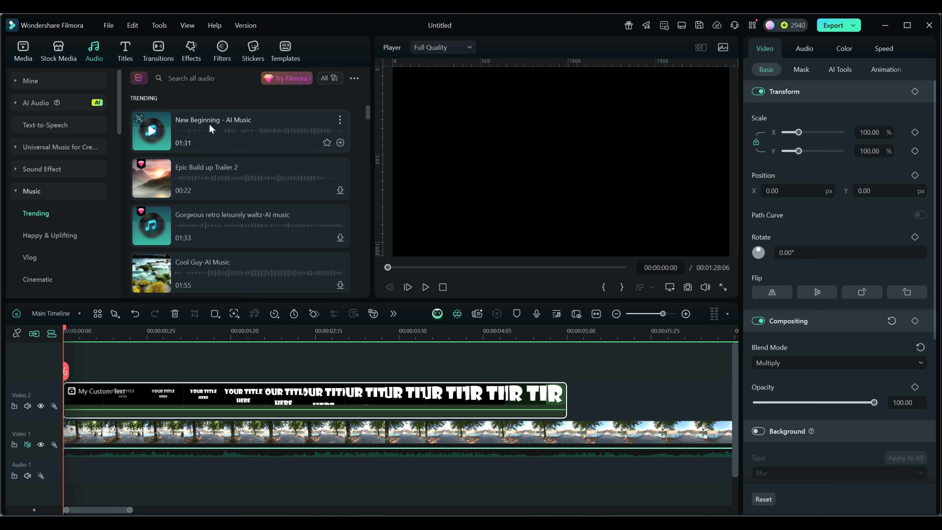
{"action": "left_click_drag", "start_coordinate": [209, 123], "coordinate": [93, 476]}
{"action": "left_click_drag", "start_coordinate": [351, 476], "coordinate": [316, 476]}
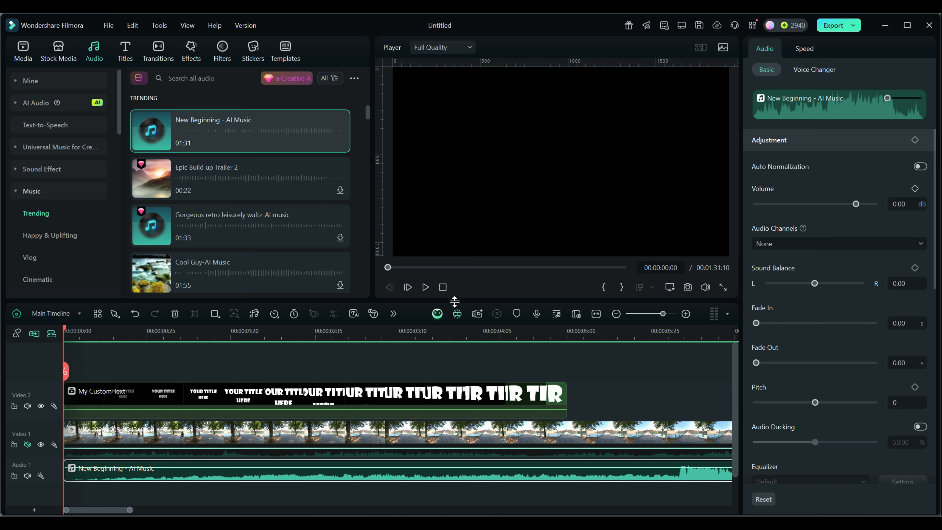
Play back the heading with its music and scrub from 00:00:00:12 to 00:00:01:12 to inspect the title's fade-in.
{"action": "left_click", "coordinate": [425, 287]}
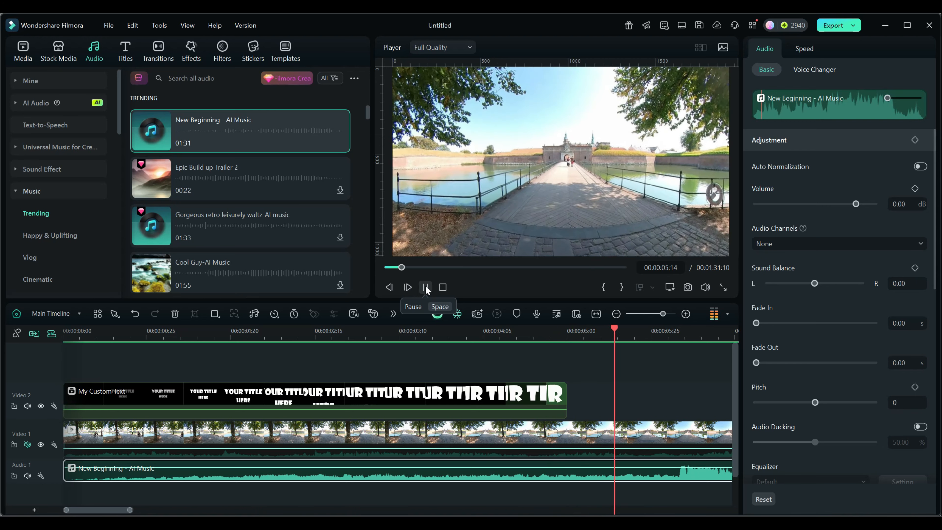
{"action": "left_click", "coordinate": [425, 287]}
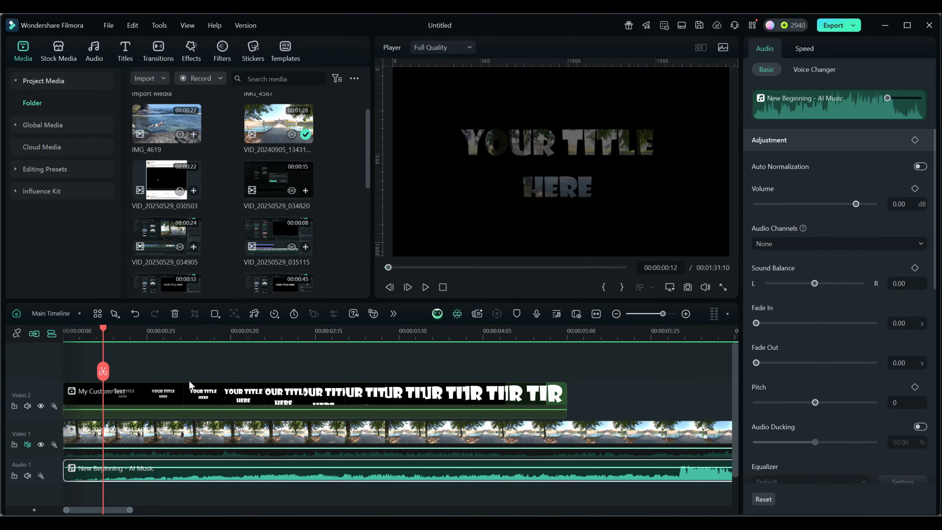
{"action": "left_click_drag", "start_coordinate": [104, 329], "coordinate": [204, 335]}
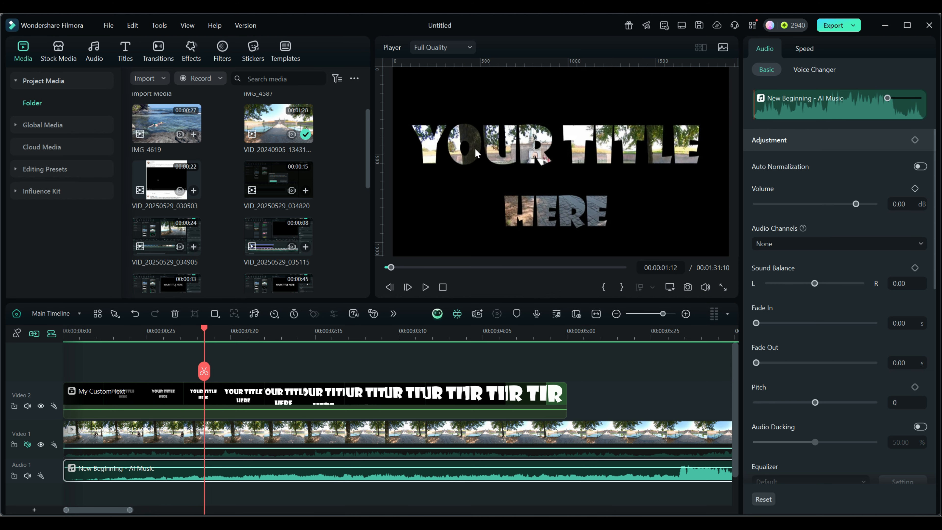
Inside the My Custom Text compound clip, move the Black clip's first opacity keyframe earlier, to 00:00:03:22.
{"action": "double_click", "coordinate": [275, 398]}
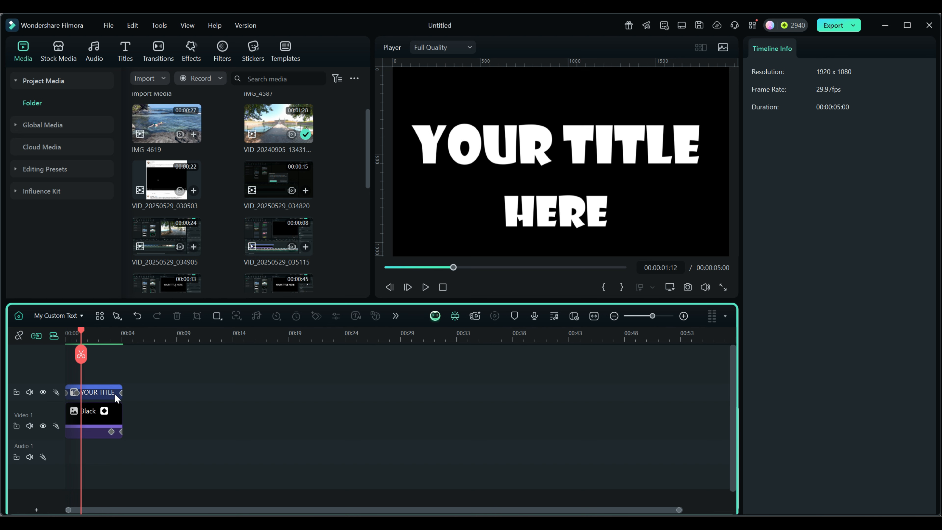
{"action": "scroll", "coordinate": [259, 347], "scroll_direction": "up", "scroll_amount": 5}
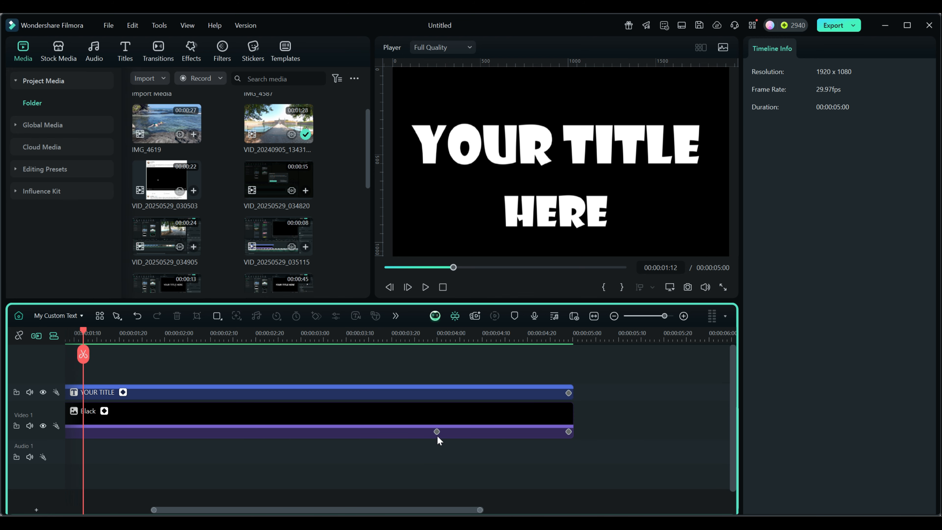
{"action": "left_click_drag", "start_coordinate": [436, 432], "coordinate": [401, 431]}
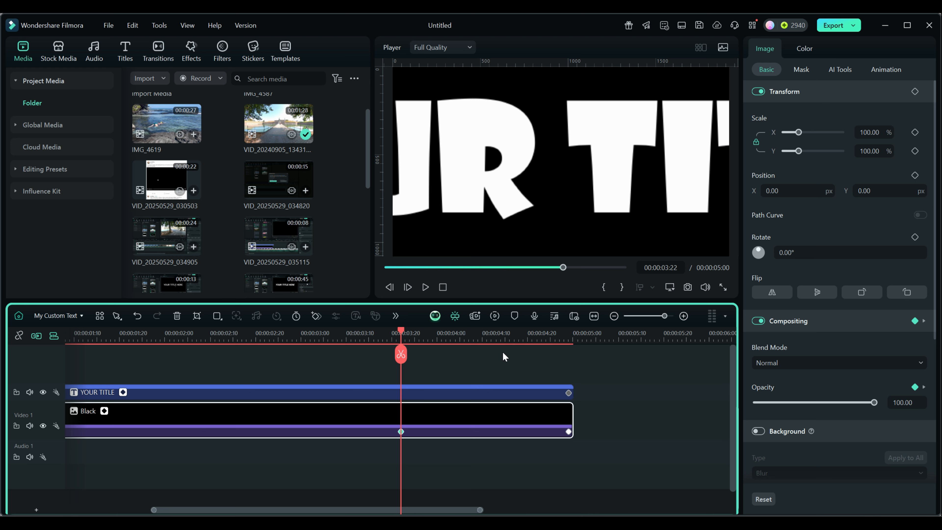
Move the YOUR TITLE clip's keyframe from the one-second mark to 00:00:01:12.
{"action": "left_click", "coordinate": [442, 287]}
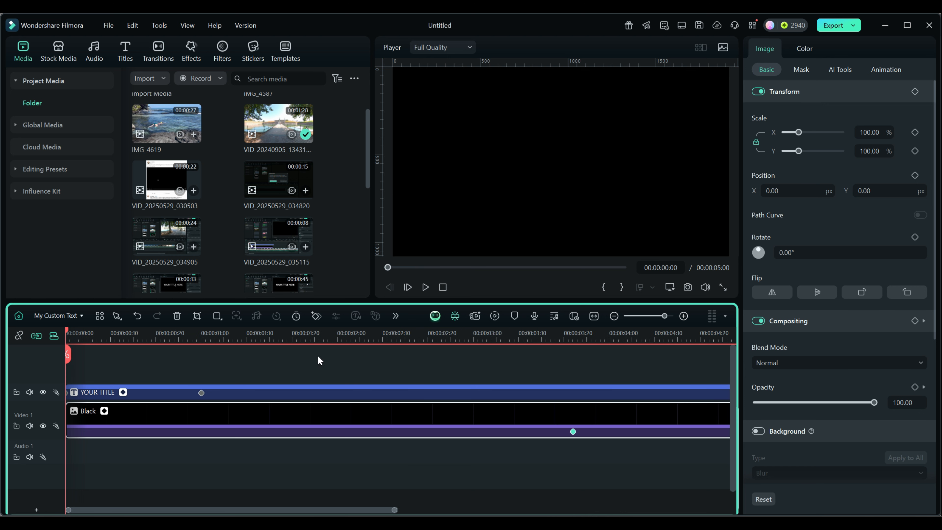
{"action": "left_click", "coordinate": [201, 392]}
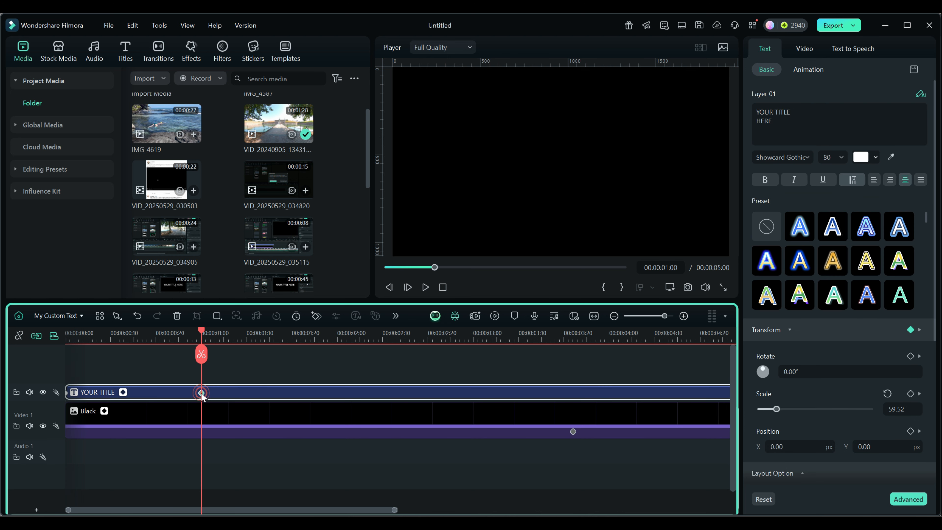
{"action": "left_click", "coordinate": [255, 393]}
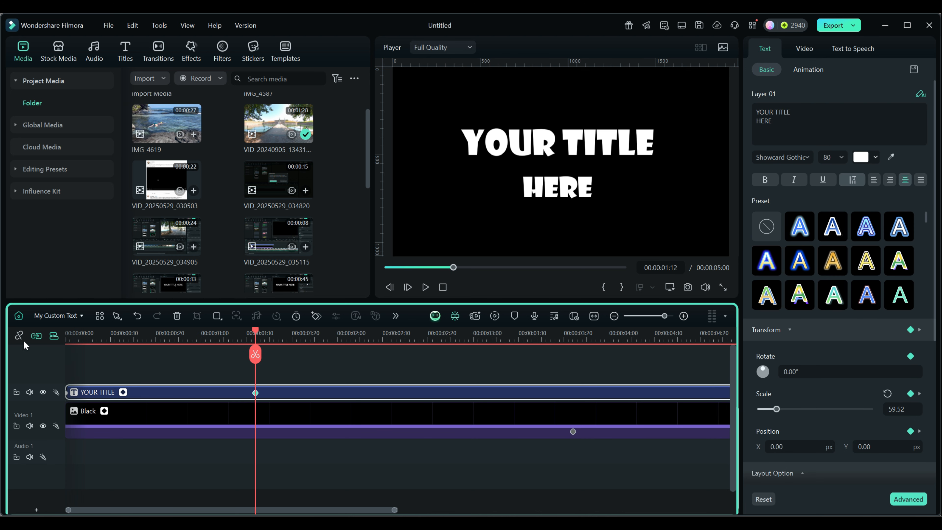
Return to the main timeline and play the heading from the start until just past the compound clip's end.
{"action": "left_click", "coordinate": [18, 317]}
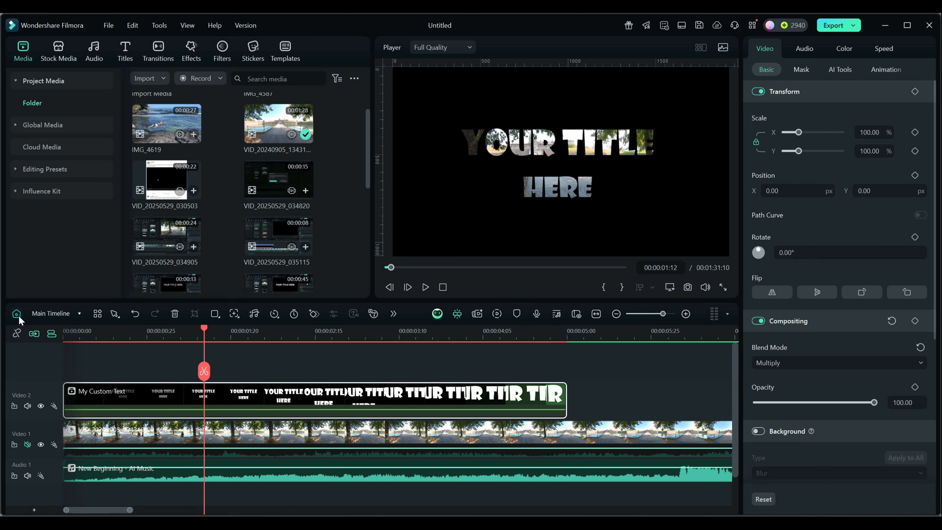
{"action": "left_click", "coordinate": [443, 287]}
{"action": "left_click", "coordinate": [425, 287]}
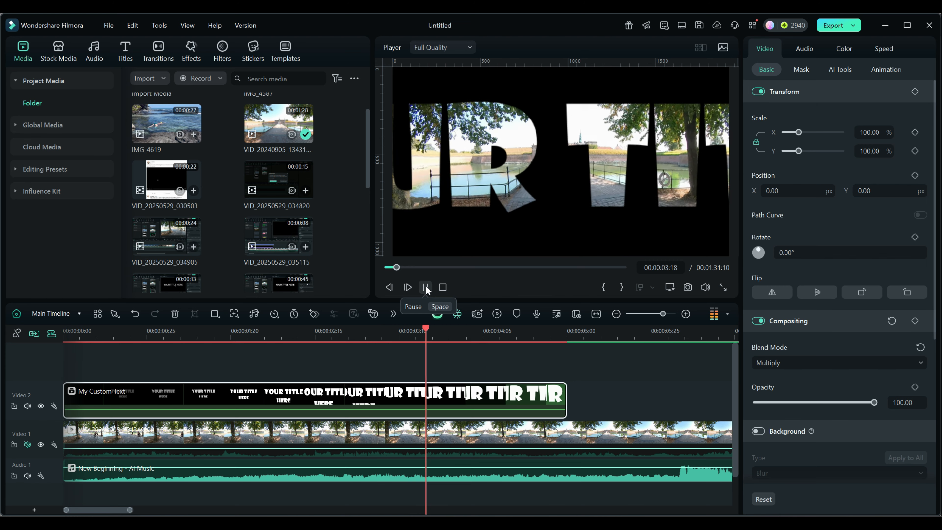
{"action": "left_click", "coordinate": [425, 286]}
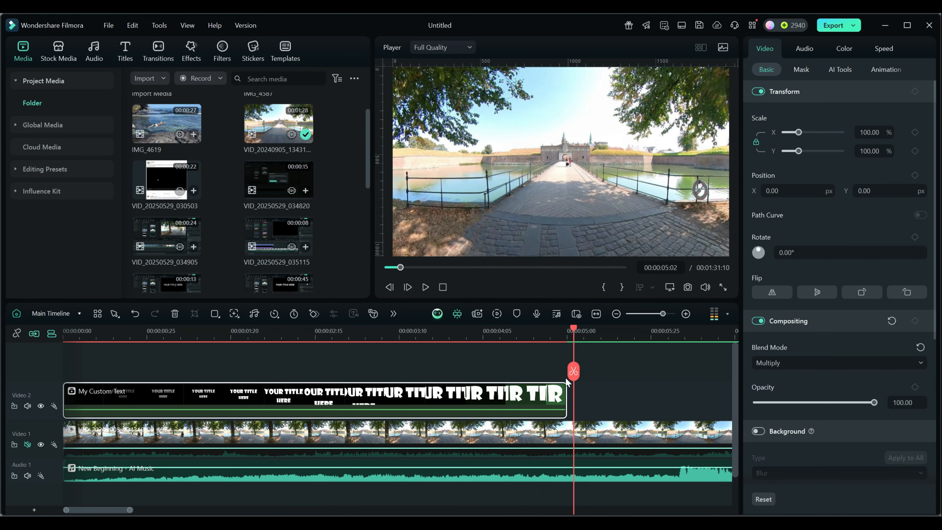